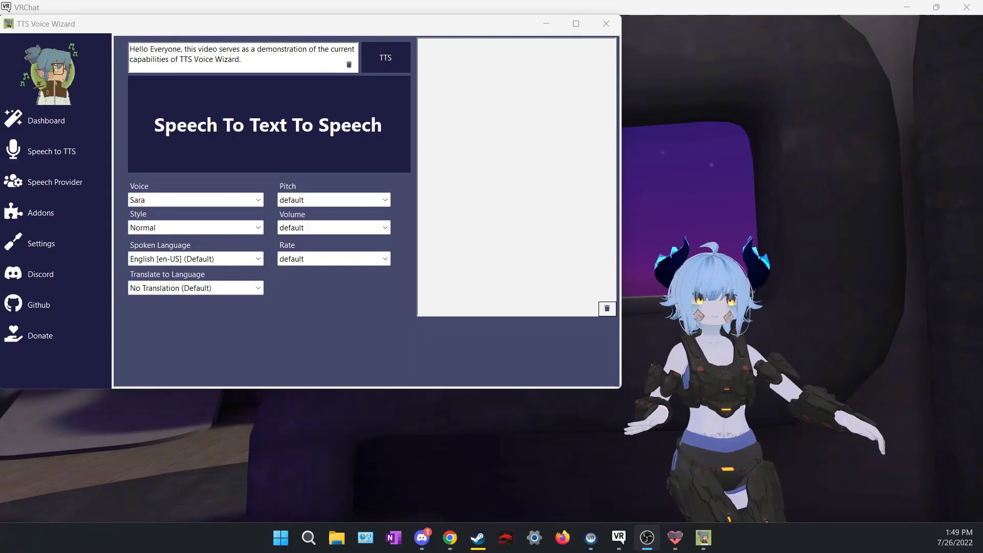
# Speak the greeting line and the download sentence, logging both as VRChat subtitles.
pyautogui.hotkey('alt', 'Tab')
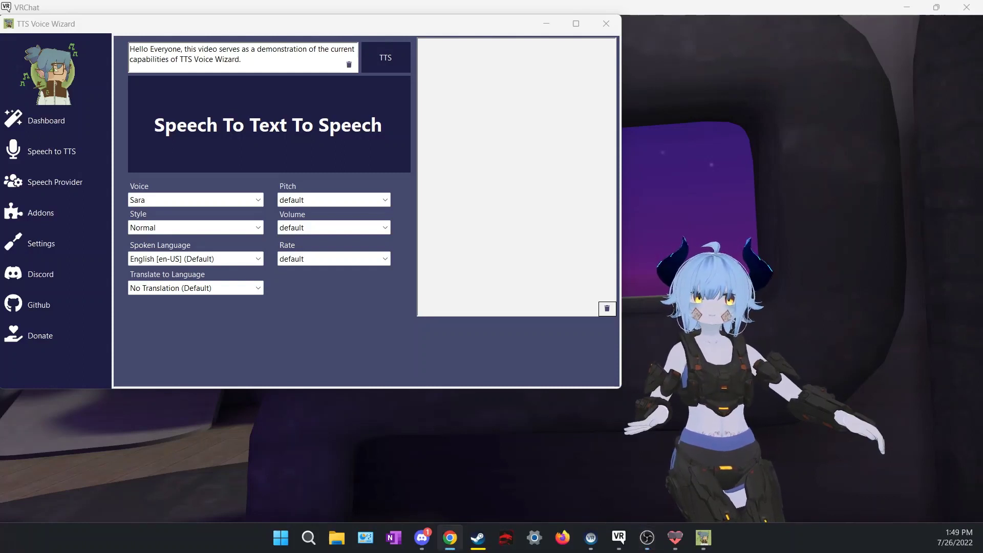
pyautogui.click(392, 63)
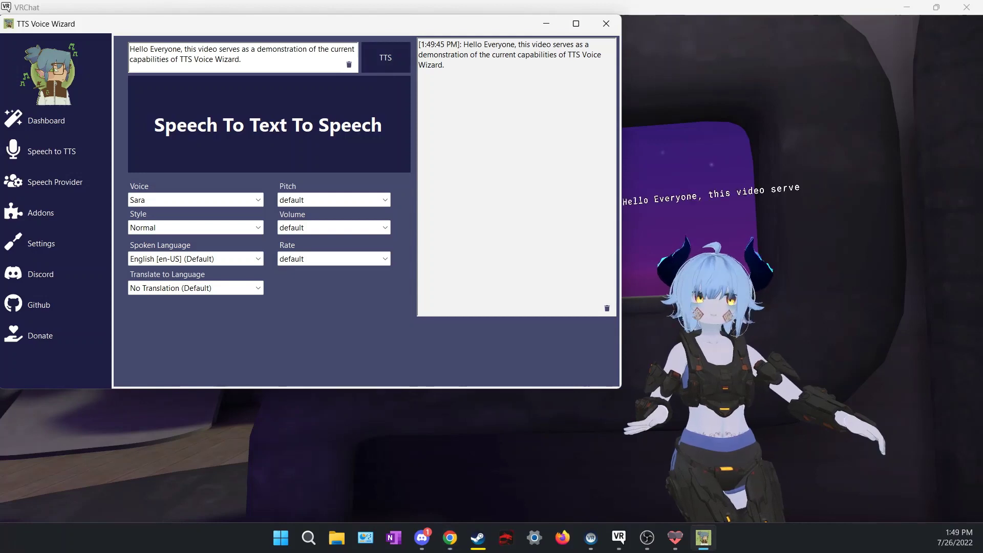
pyautogui.hotkey('alt', 'Tab')
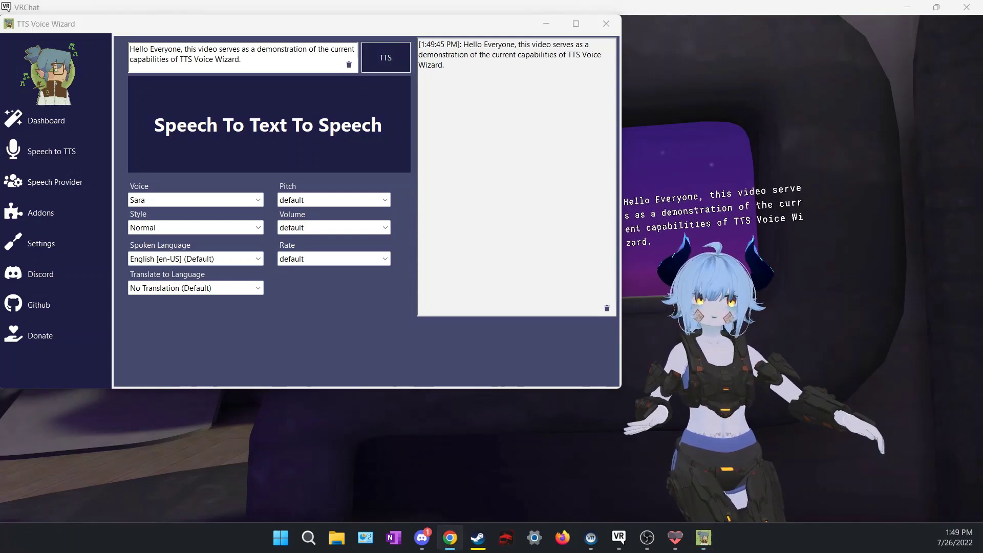
pyautogui.click(349, 63)
pyautogui.write('To begin with, if you would like to download the application for yourself')
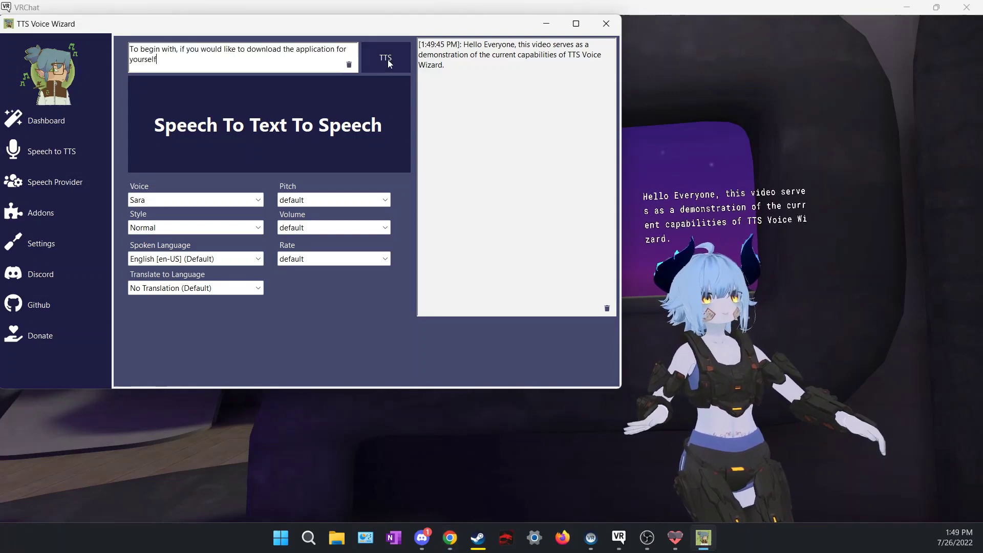
pyautogui.click(388, 60)
# Replace the text with the GitHub installation sentence and speak it.
pyautogui.hotkey('alt', 'Tab')
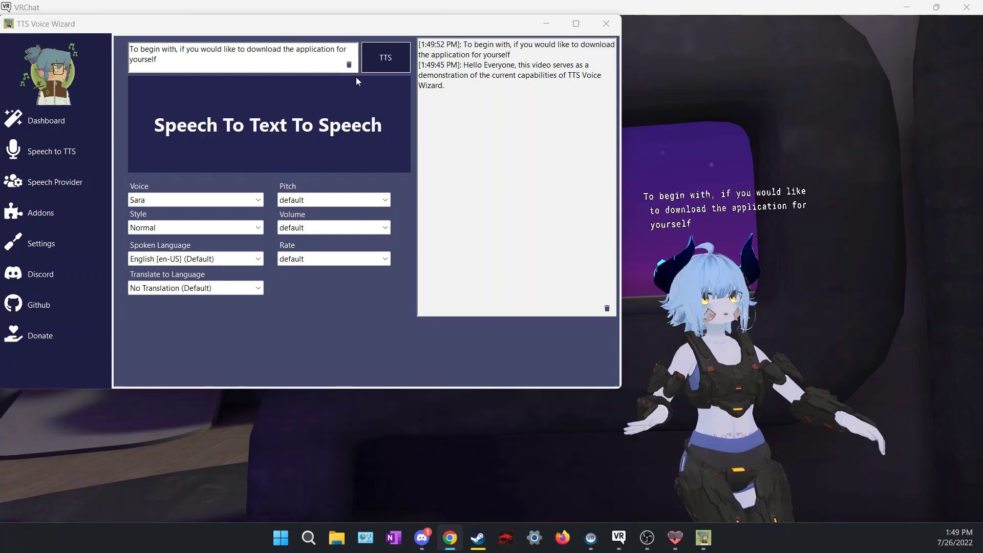
pyautogui.click(348, 64)
pyautogui.write('head on over to the github page linked in the description and follow the installation instructions.')
pyautogui.click(387, 60)
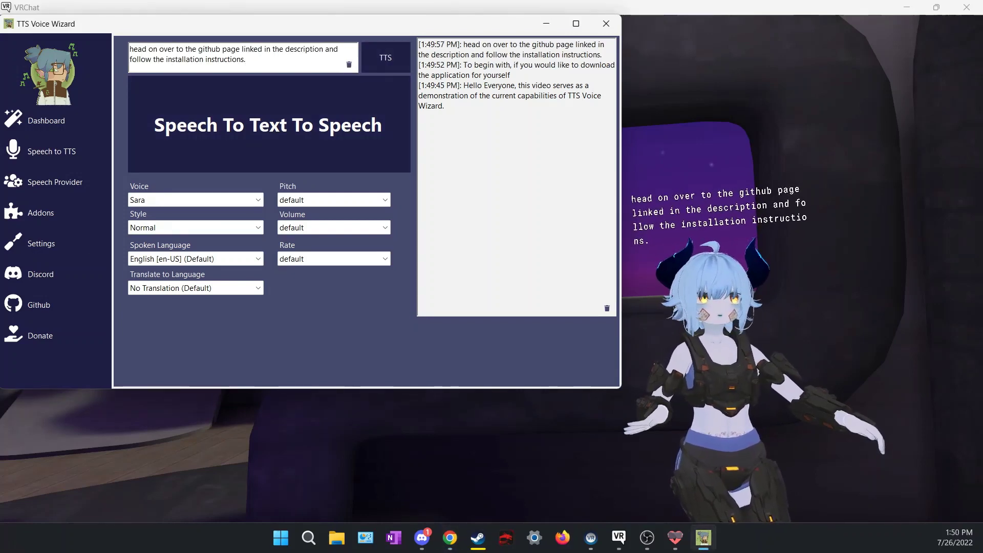
# Speak the sentence saying the application is free.
pyautogui.hotkey('alt', 'Tab')
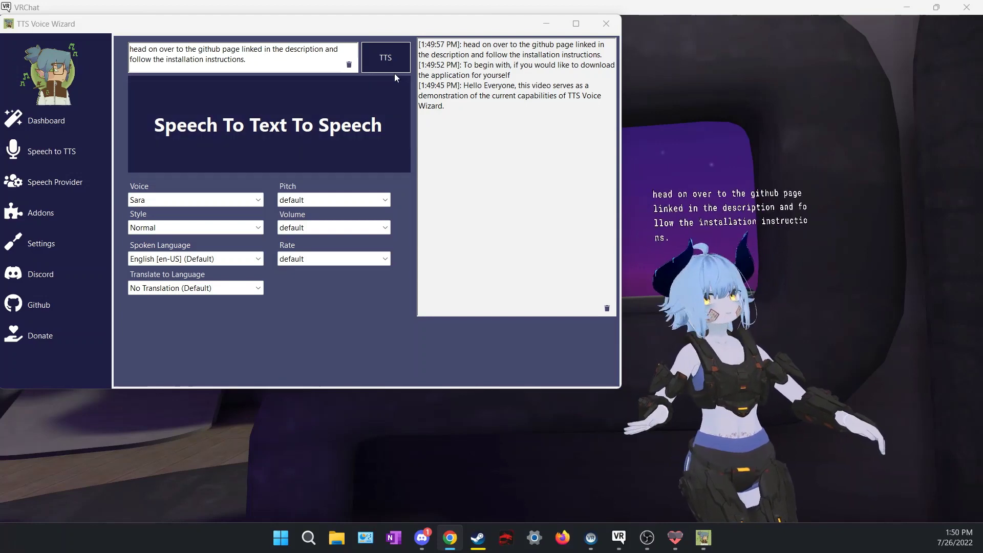
pyautogui.click(348, 64)
pyautogui.click(297, 56)
pyautogui.write('The application is free in makes a wonderful accessibility feature for VRChat.')
pyautogui.click(382, 60)
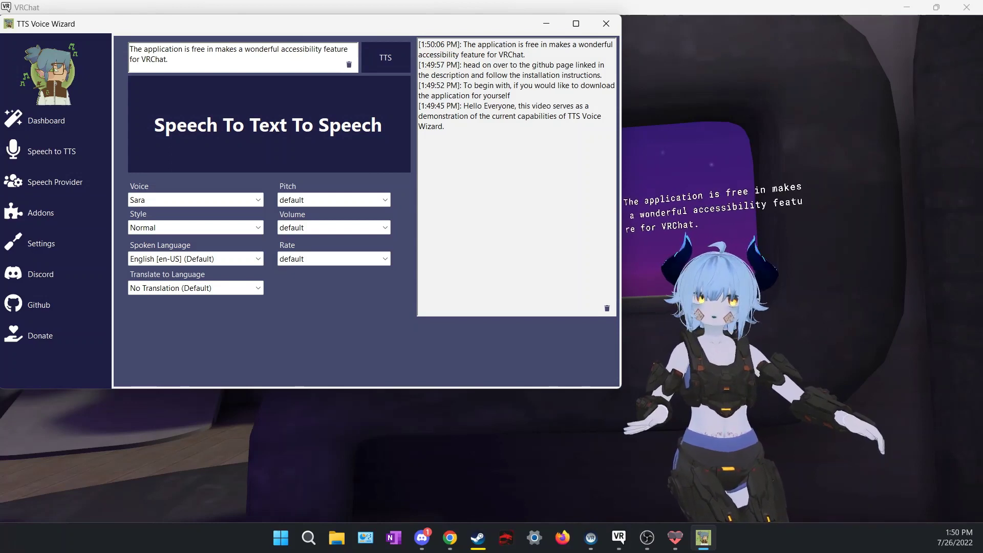
# Speak the sentence saying no mods are needed.
pyautogui.click(450, 537)
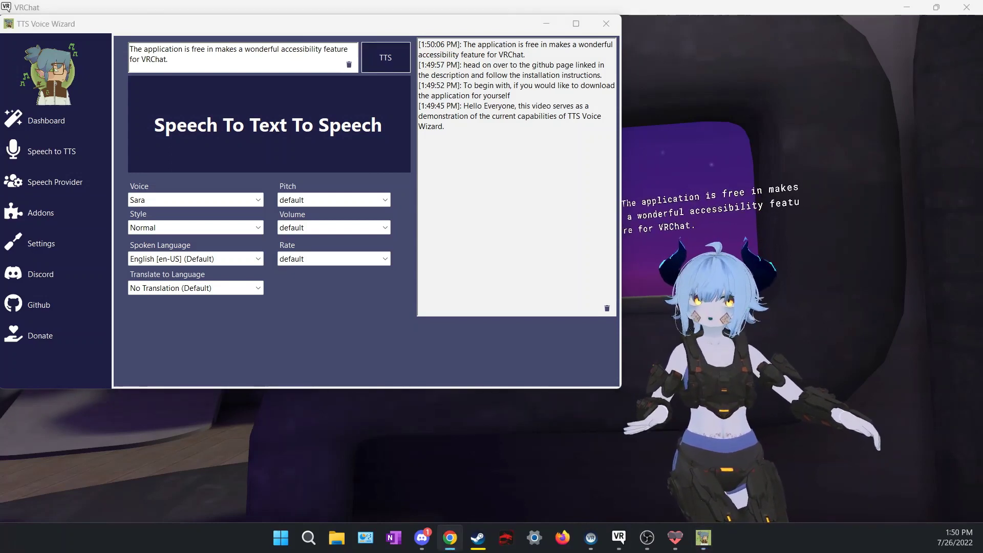
pyautogui.click(349, 66)
pyautogui.write('With the current state of VRChat, it is worth mentioning that TTS Voice Wizard uses no mods')
pyautogui.click(391, 60)
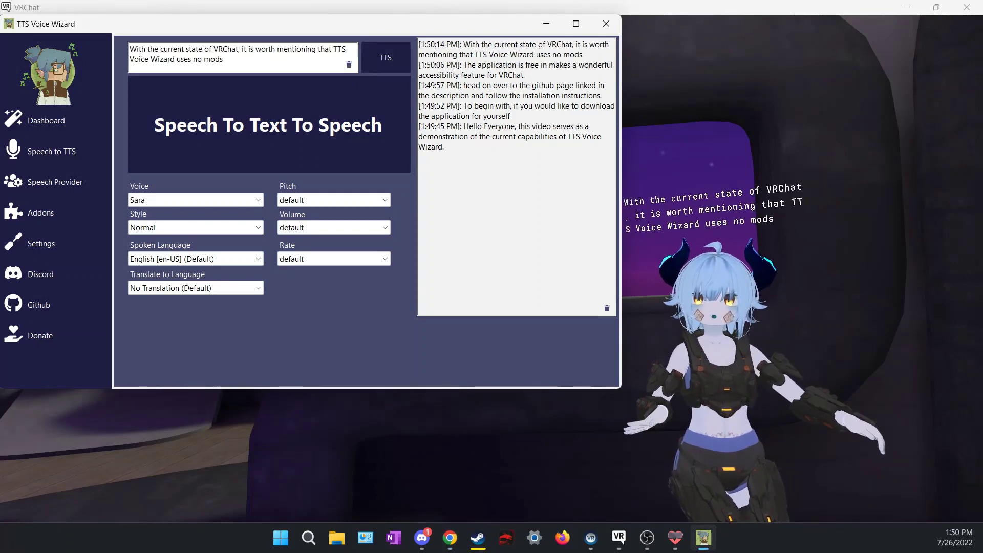
# Speak the Security Update sentence so it is logged and subtitled.
pyautogui.hotkey('alt', 'Tab')
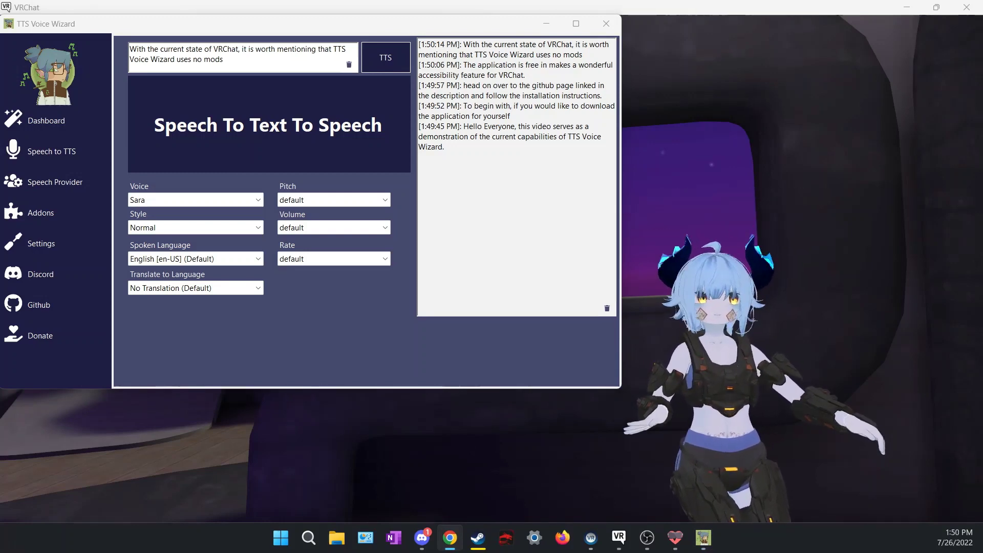
pyautogui.click(348, 64)
pyautogui.write('Thus it will continue to function after the Security Update in VRChat.')
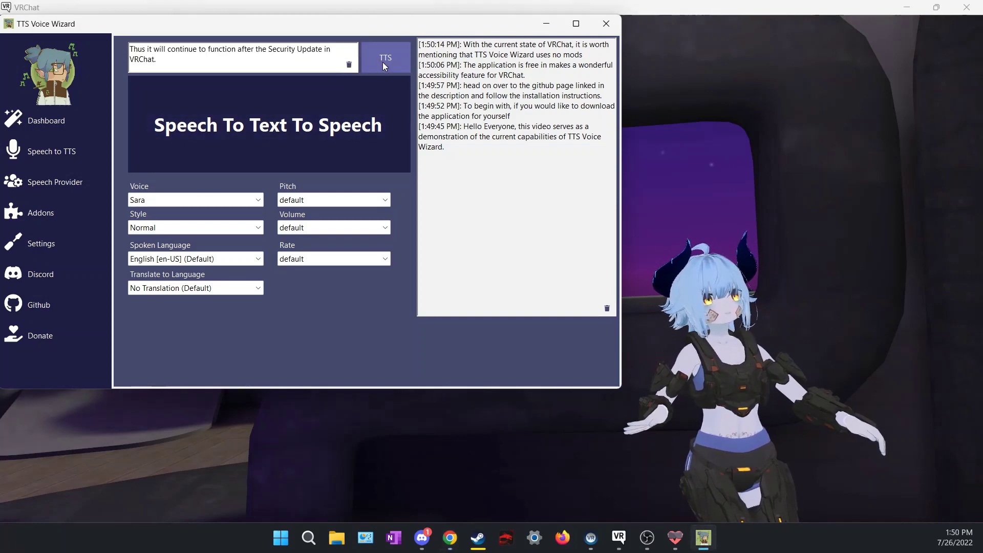
pyautogui.click(383, 62)
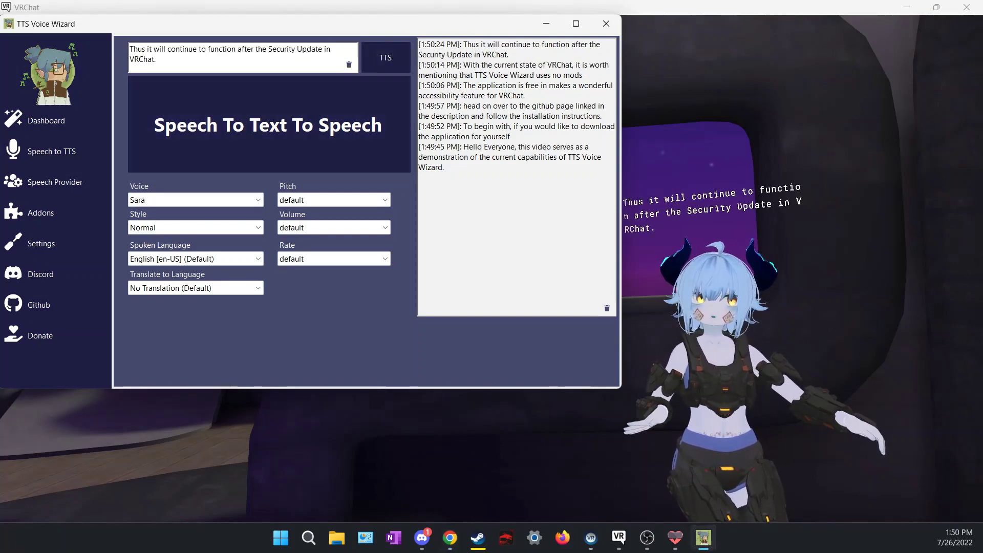
# Speak the sentence about the Discord server.
pyautogui.hotkey('alt', 'Tab')
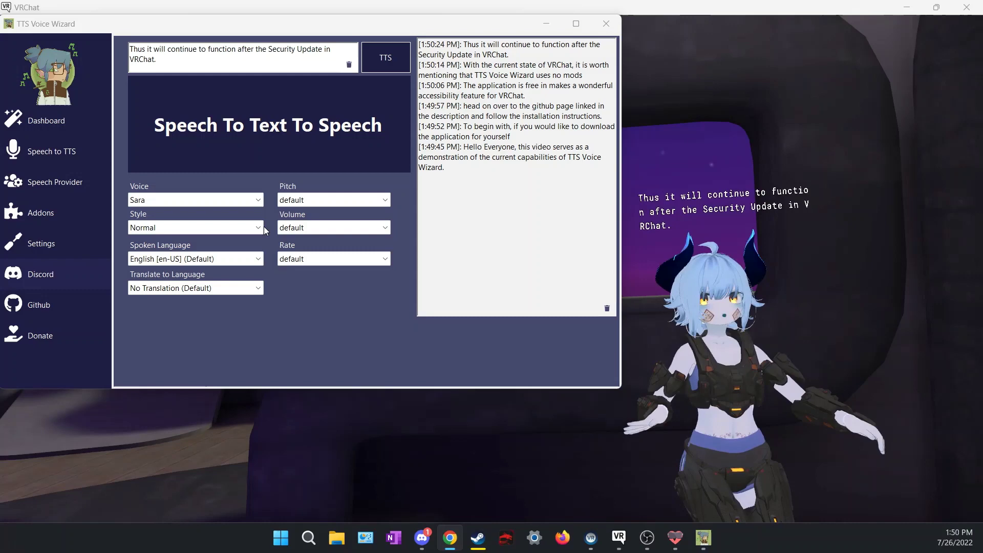
pyautogui.click(348, 65)
pyautogui.click(286, 59)
pyautogui.write('If you need help, would like to make suggestions or just want to chat with other users you can join the discord server.')
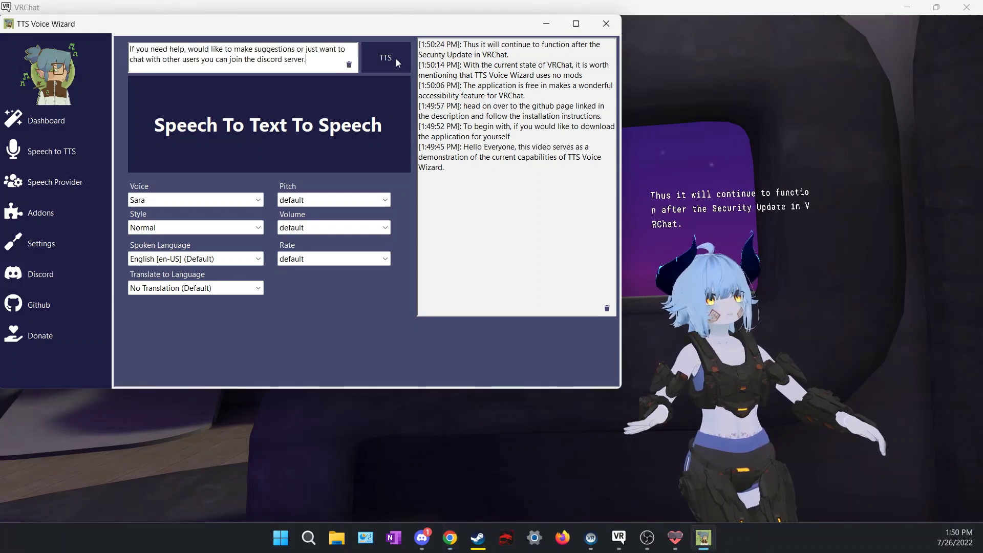
pyautogui.click(395, 58)
# Speak the sentence about the GitHub link in the description.
pyautogui.hotkey('alt', 'Tab')
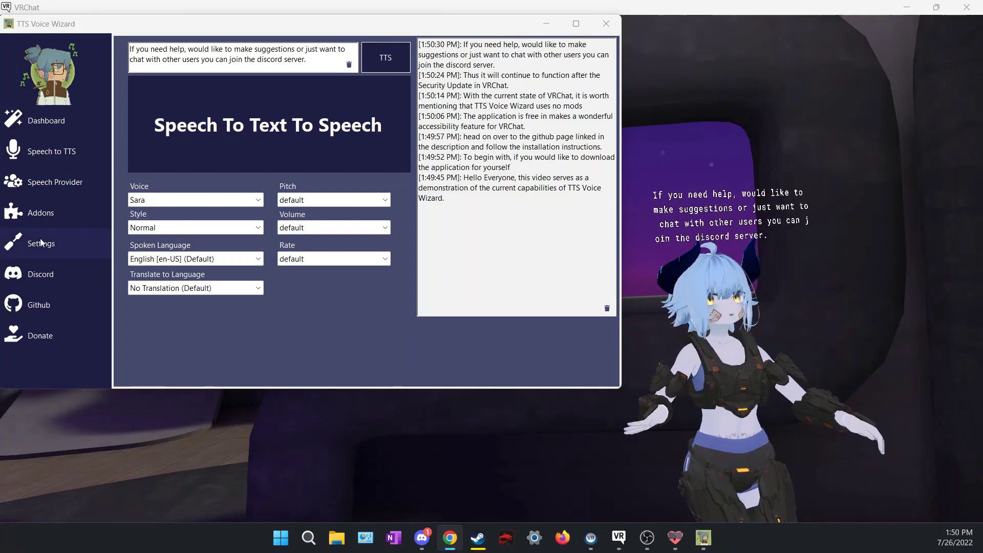
pyautogui.click(350, 65)
pyautogui.write('It is linked on the Github and in the description below.')
pyautogui.click(385, 59)
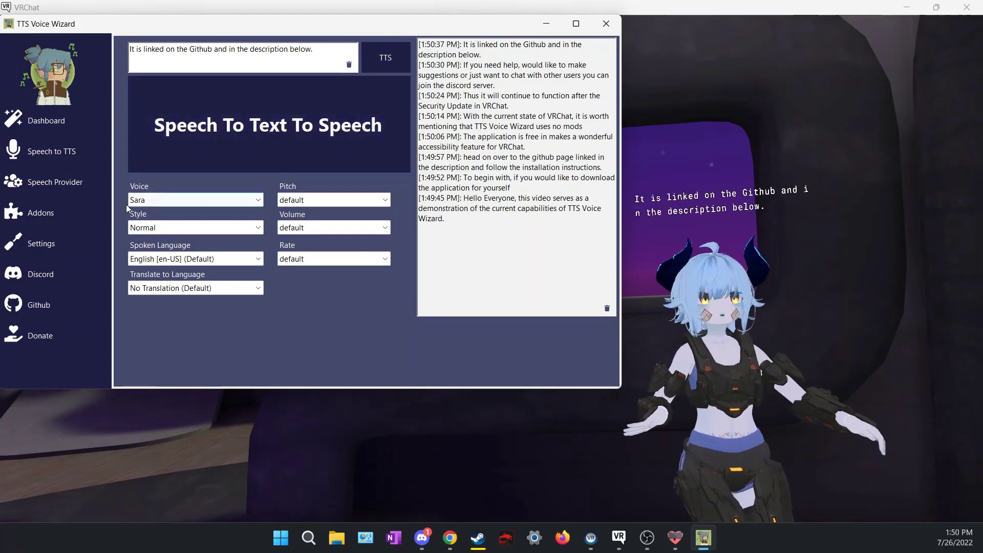
pyautogui.hotkey('alt', 'Tab')
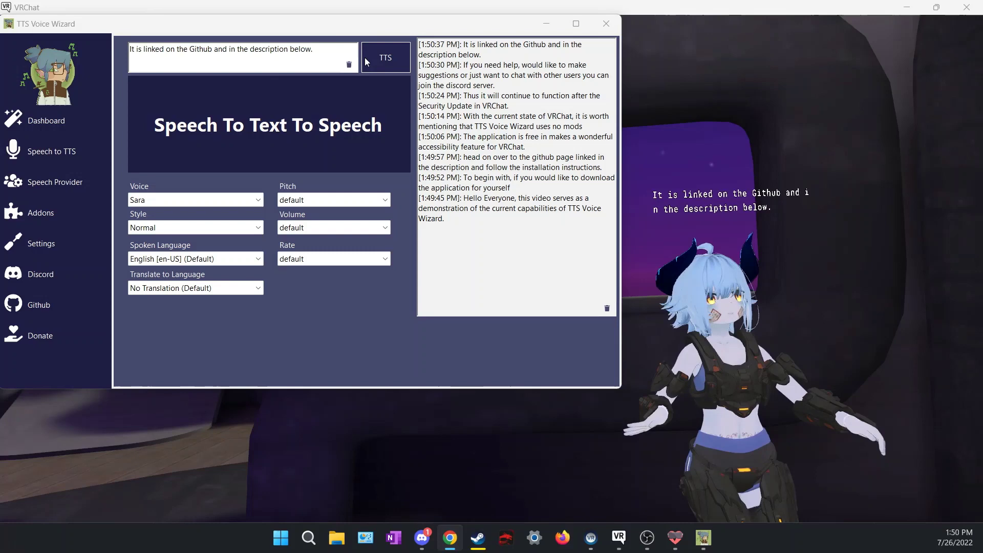
# Speak the sentence introducing the features.
pyautogui.click(349, 64)
pyautogui.click(314, 56)
pyautogui.write("Now let's get into the features.")
pyautogui.click(378, 57)
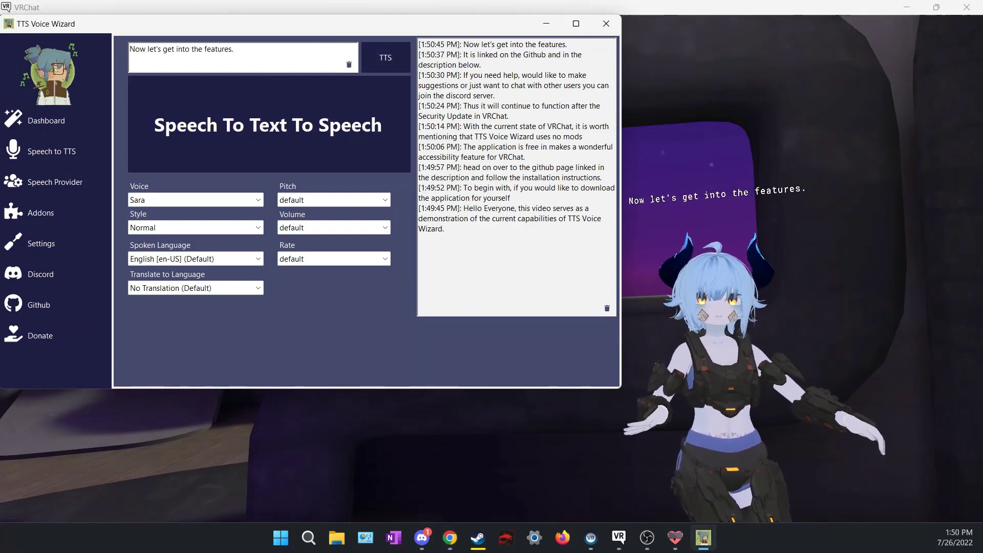
# Speak the sentence describing the TTS capabilities.
pyautogui.hotkey('alt', 'Tab')
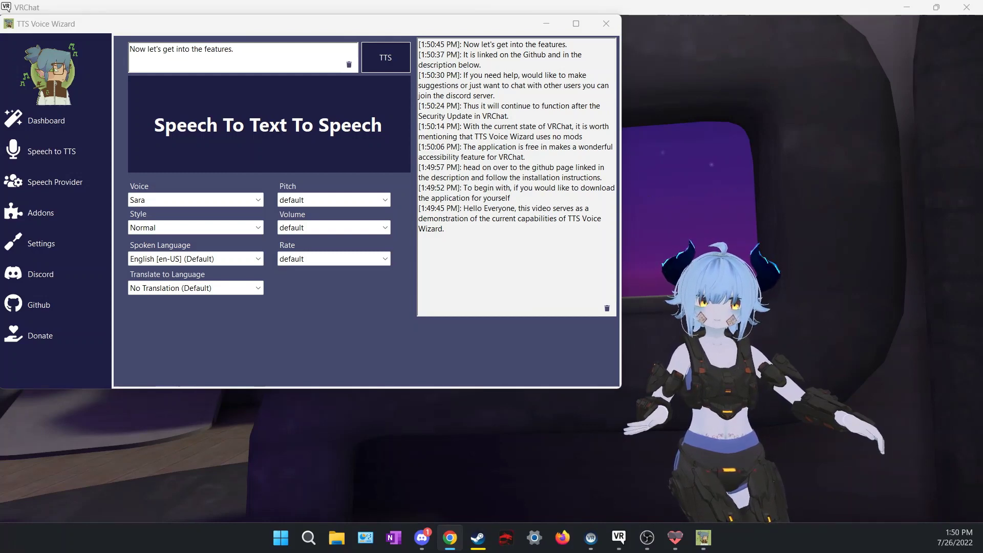
pyautogui.click(348, 64)
pyautogui.click(253, 57)
pyautogui.write('This application features both basic TTS and Speech to Text to Speech Capabilities.')
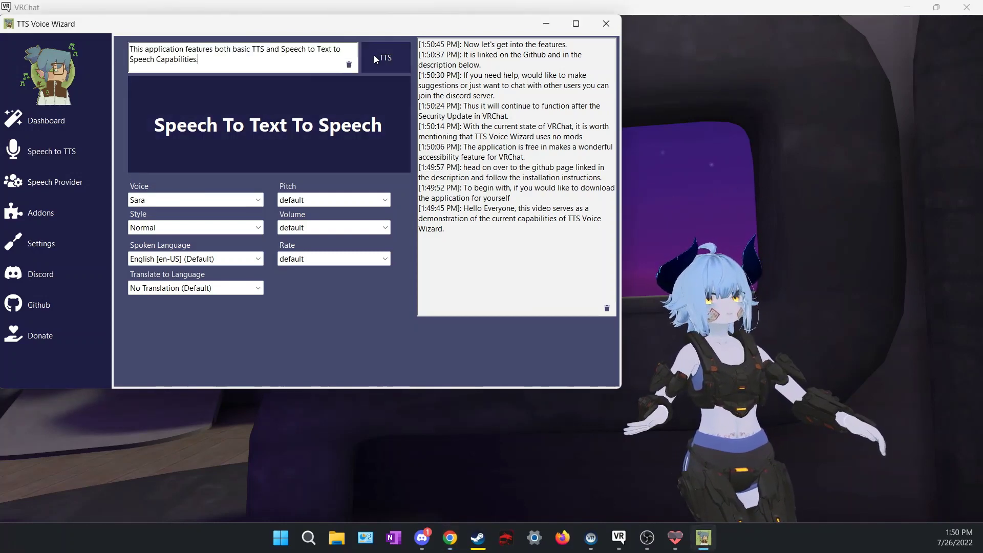
pyautogui.click(380, 54)
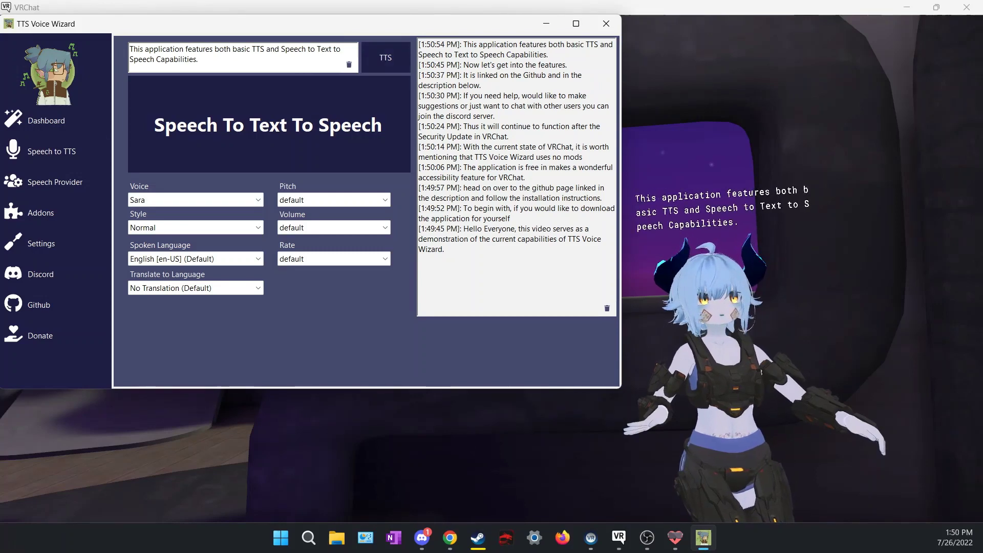
# Clear the text box and load the avatar asset link sentence.
pyautogui.hotkey('alt', 'Tab')
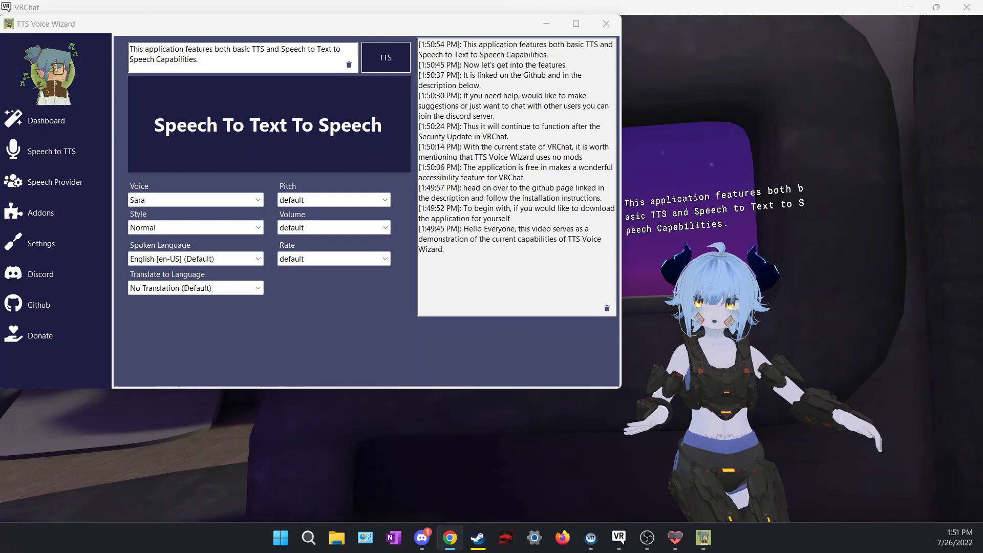
pyautogui.click(352, 65)
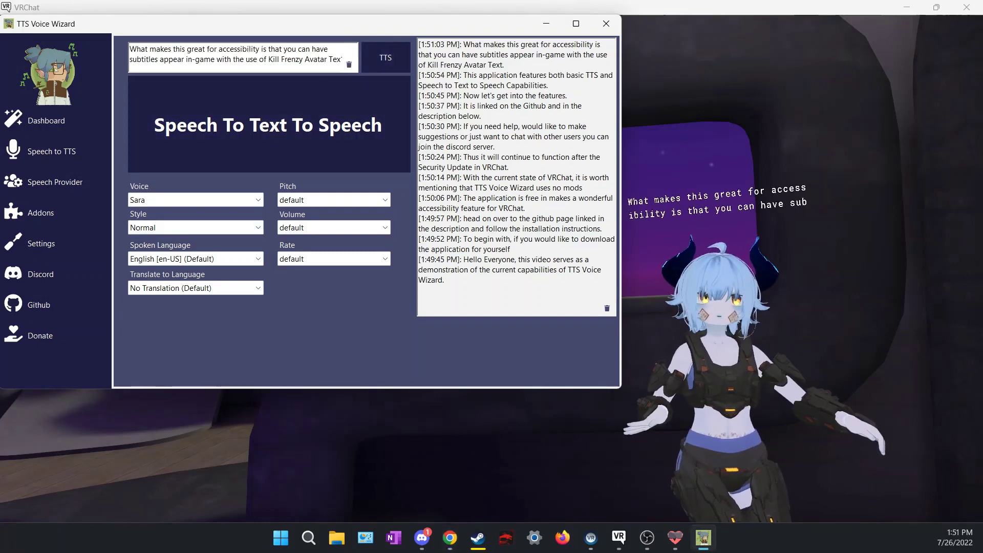
pyautogui.hotkey('alt', 'Tab')
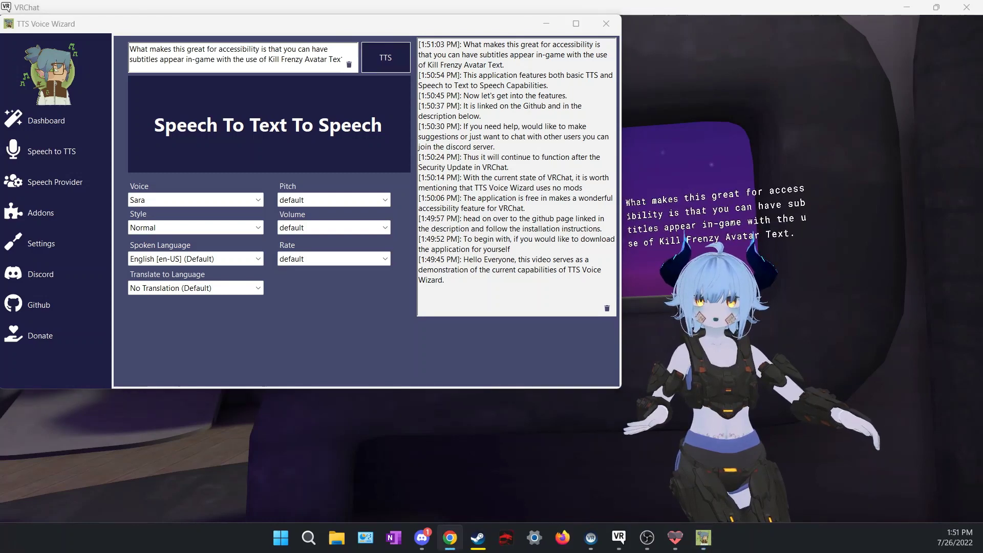
pyautogui.click(349, 64)
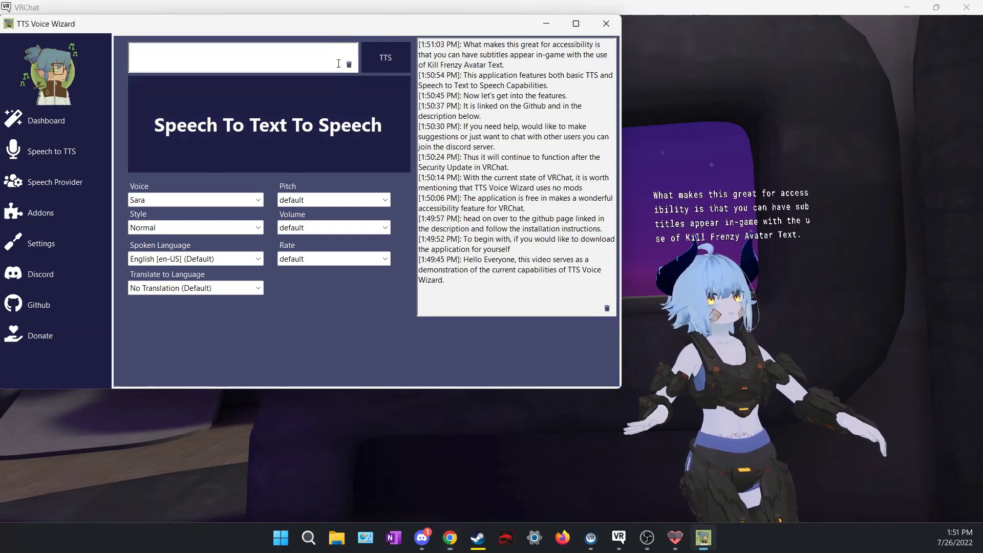
pyautogui.write('A link to this avatar asset is also linked on my Github. The setup for it is incredibly easy!')
# Speak the avatar asset link sentence and add it to the log.
pyautogui.click(394, 58)
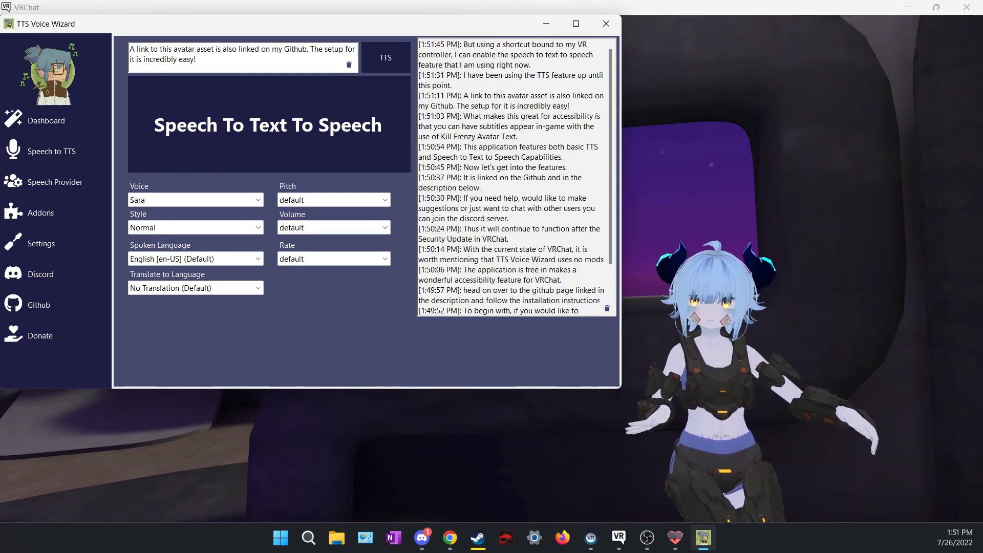
pyautogui.hotkey('alt', 'Tab')
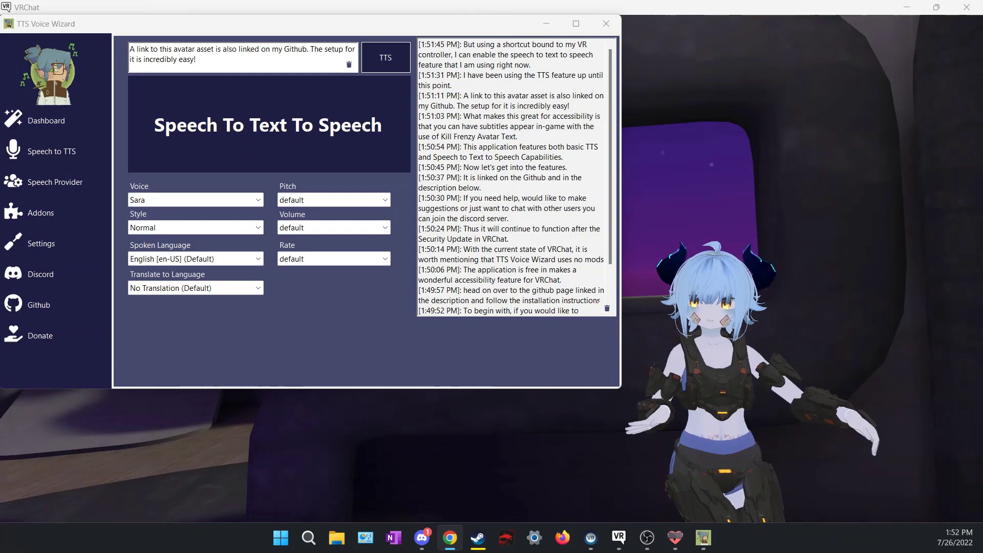
# Speak the customization-options sentence and add it to the log.
pyautogui.click(352, 64)
pyautogui.click(279, 62)
pyautogui.write('As you can see there are various customization options so that you can find a voice that best fits you')
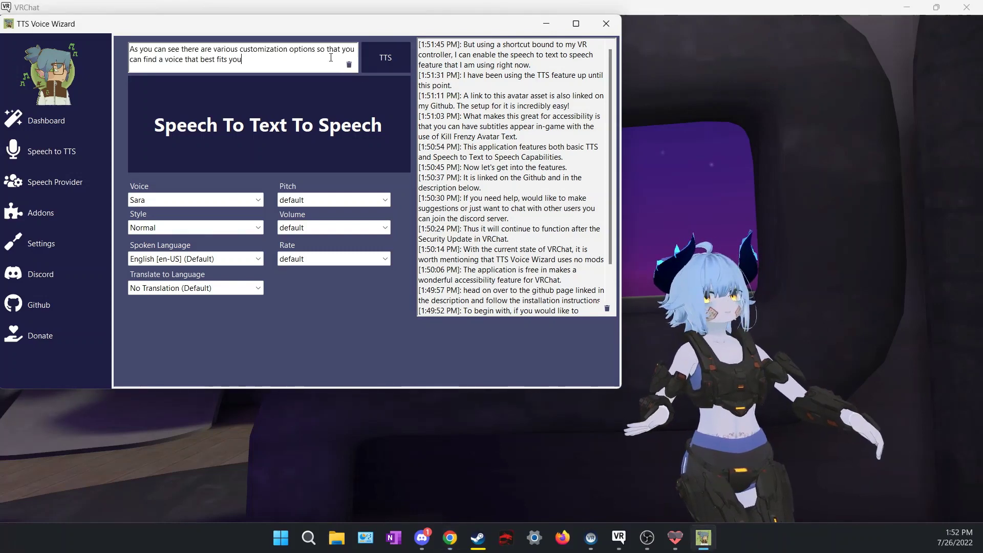
pyautogui.click(398, 56)
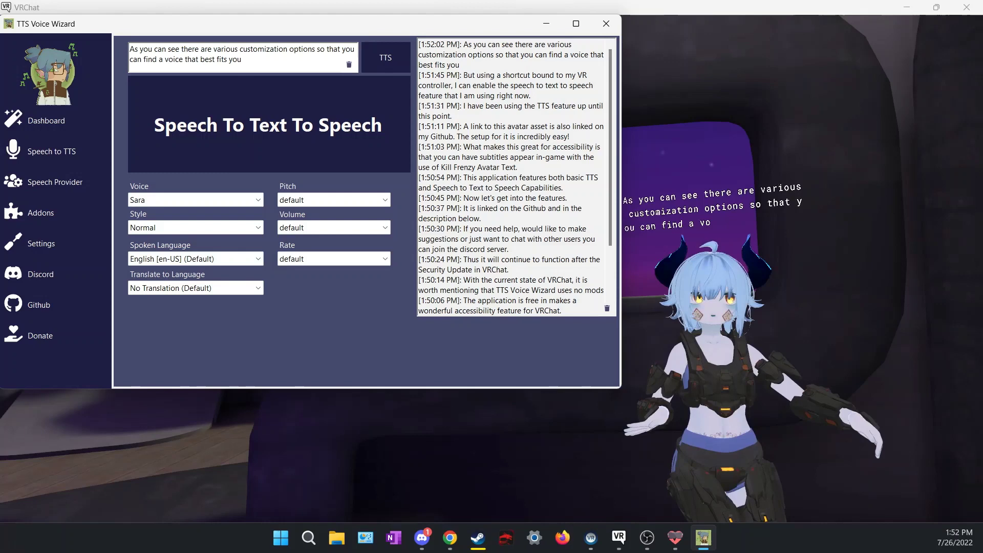
pyautogui.hotkey('alt', 'Tab')
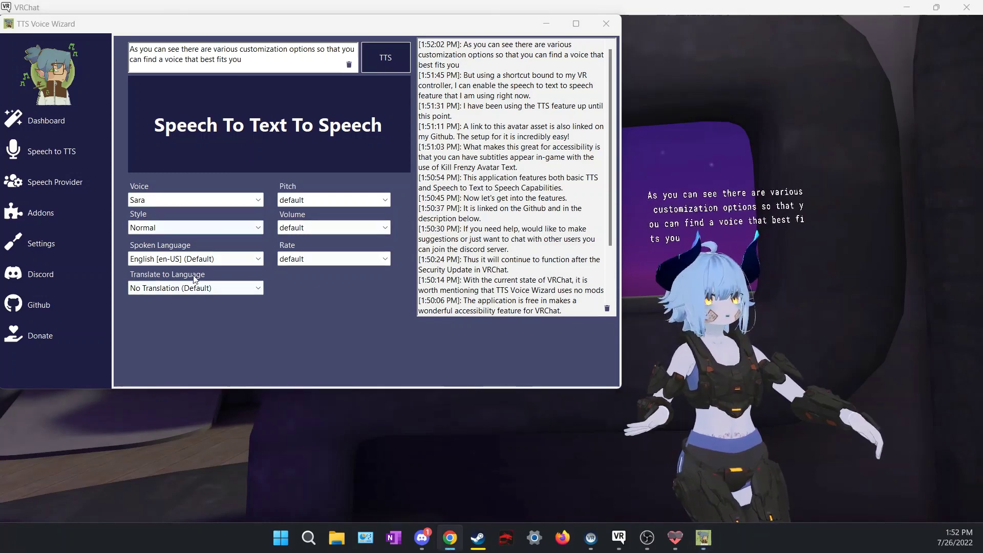
# Speak the robot-laugh line in the Happy style, then restore the Normal style.
pyautogui.click(349, 64)
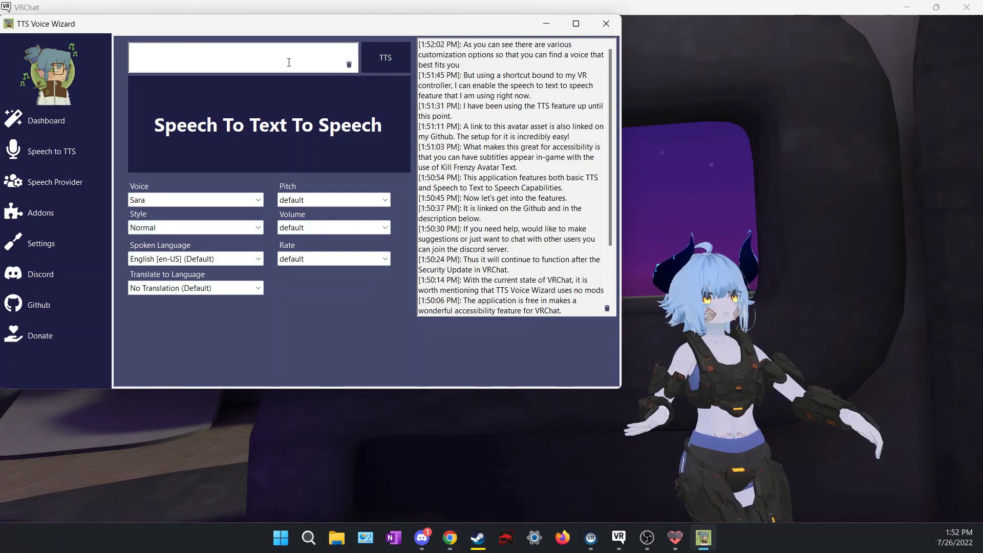
pyautogui.click(186, 229)
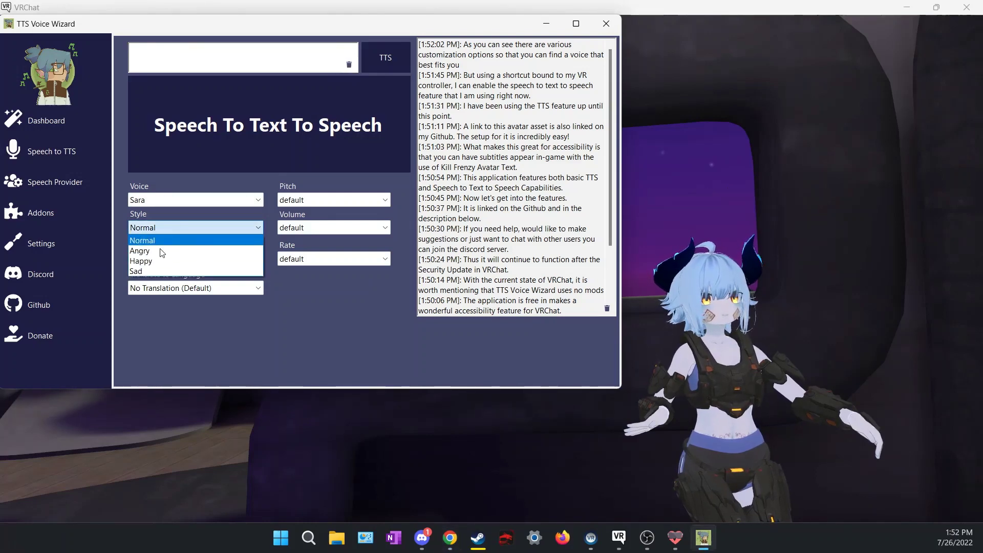
pyautogui.click(151, 262)
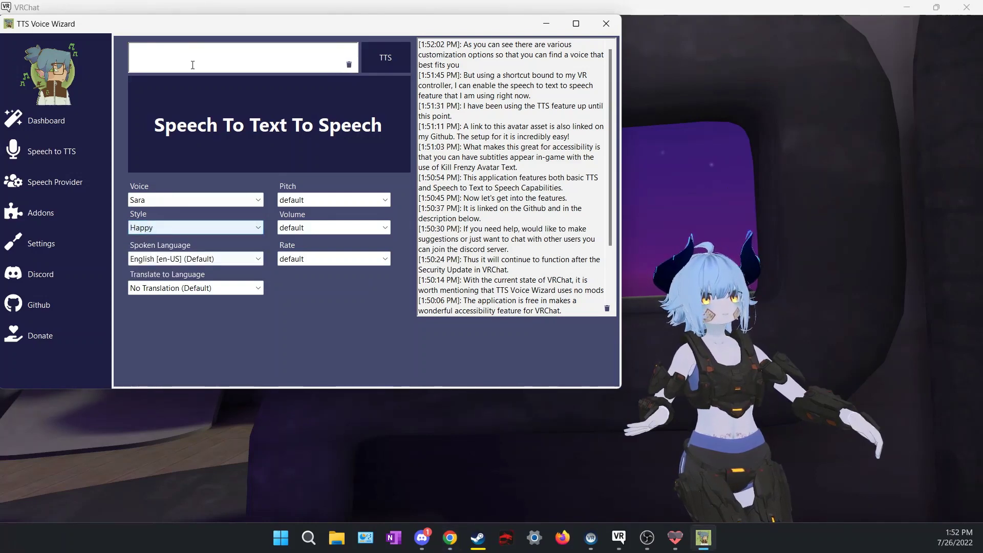
pyautogui.click(398, 50)
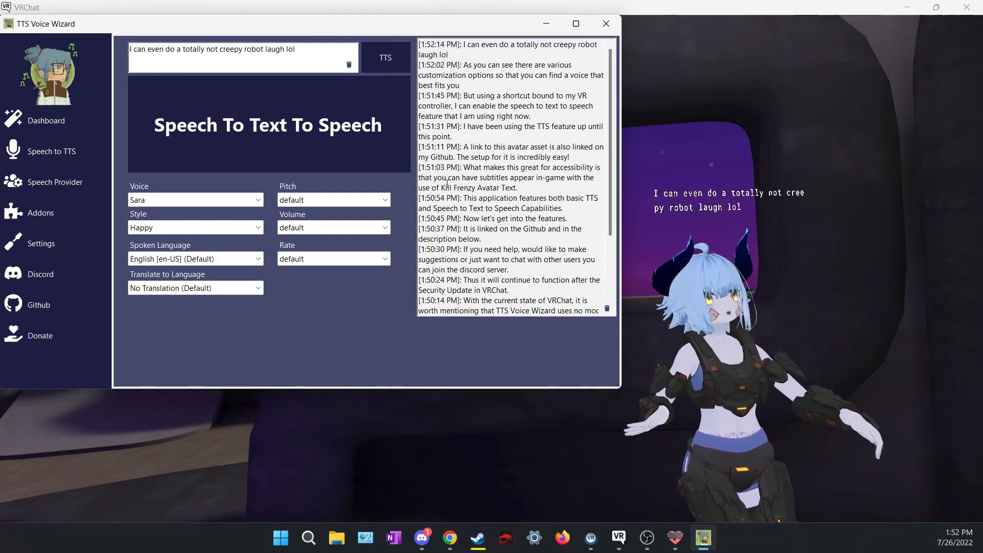
pyautogui.click(196, 226)
pyautogui.click(173, 238)
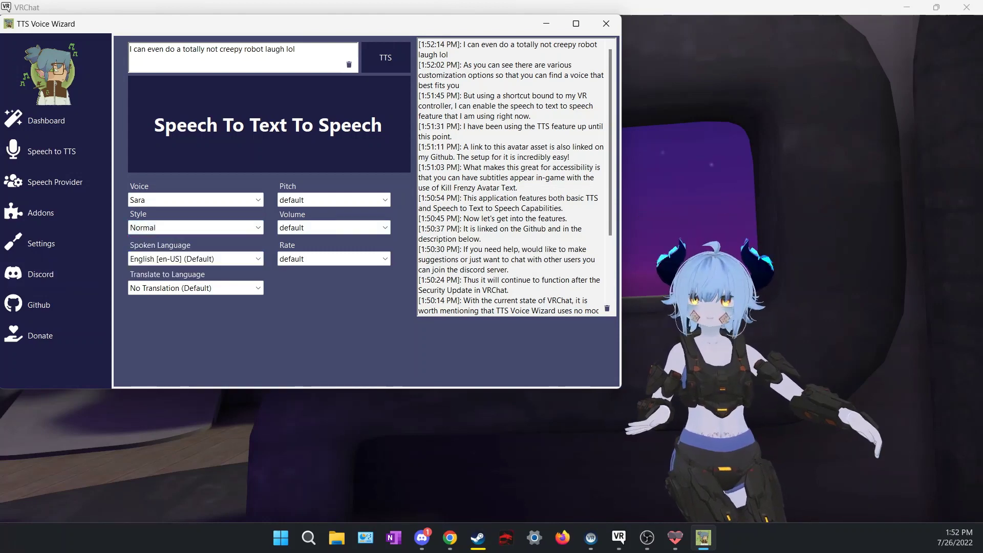
pyautogui.hotkey('alt', 'Tab')
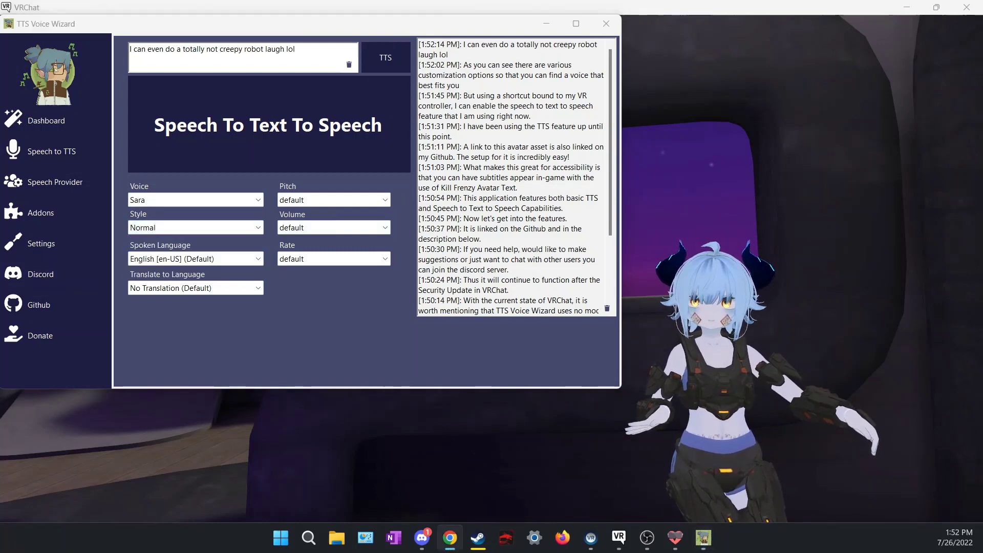
pyautogui.click(349, 65)
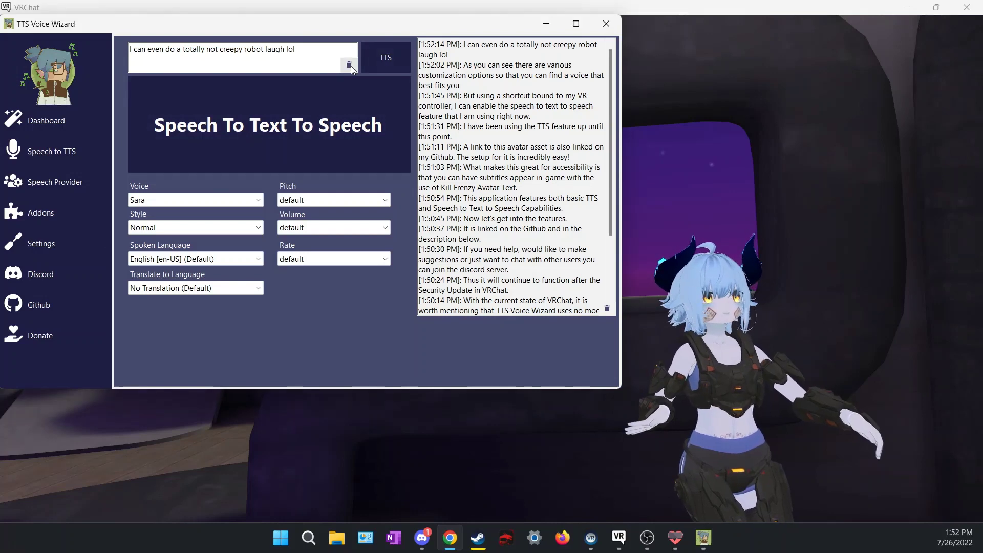
# Speak the sentence about translating voice between languages.
pyautogui.click(308, 57)
pyautogui.write('The application even allows you to translate your voice from and to various languages.')
pyautogui.click(379, 54)
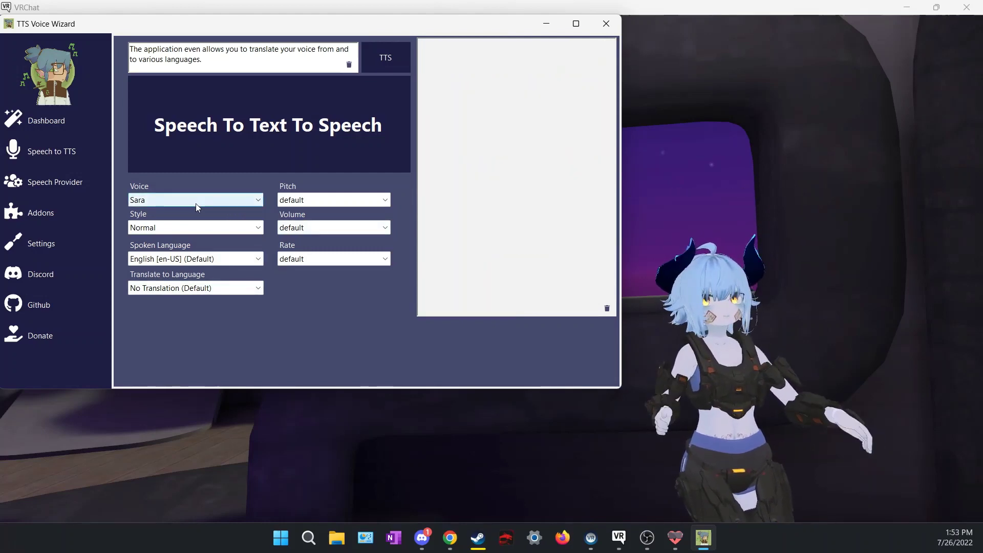
# Use the [Spanish] {Female} (Mexico) voice and translate to Spanish [es].
pyautogui.click(195, 204)
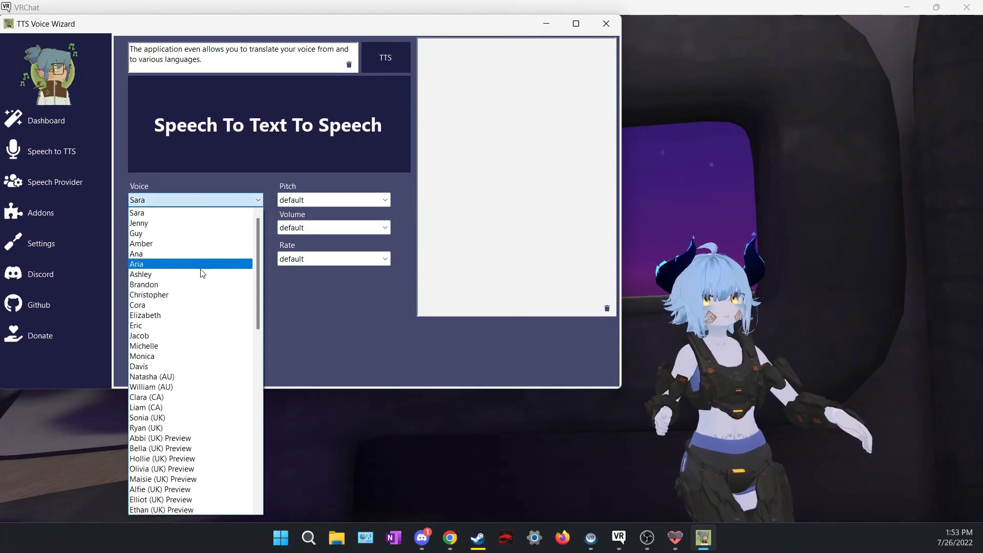
pyautogui.scroll(-4, 193, 279)
pyautogui.scroll(-4, 192, 280)
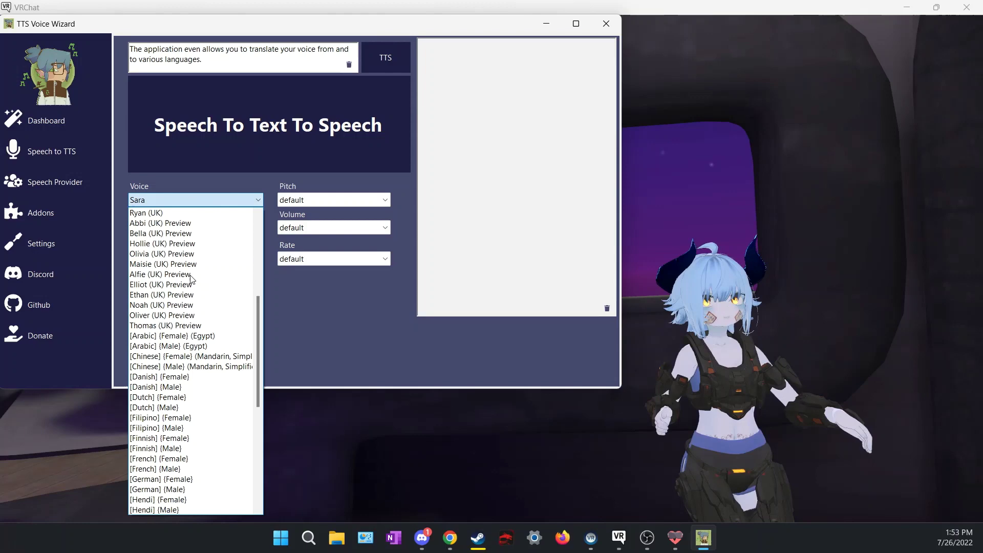
pyautogui.scroll(-4, 178, 360)
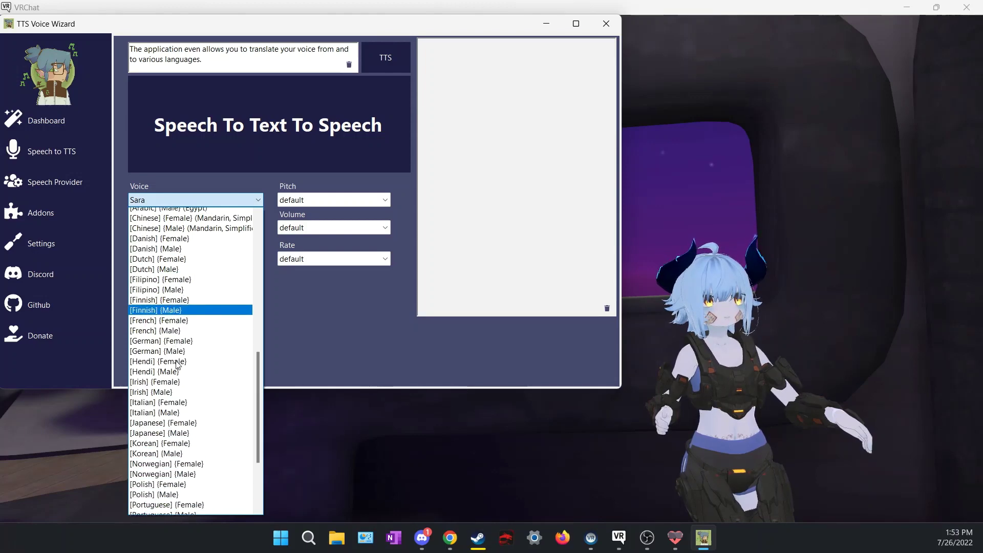
pyautogui.scroll(-4, 178, 365)
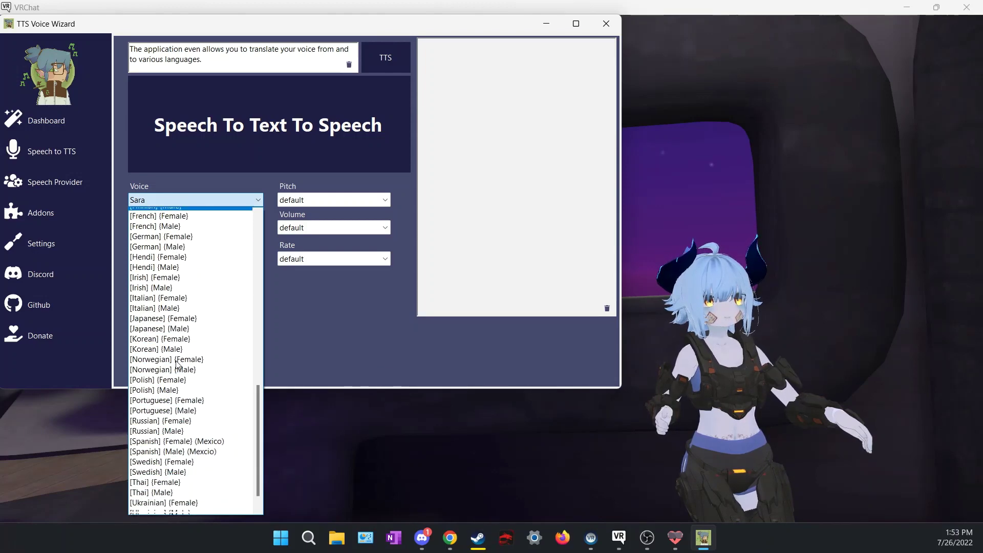
pyautogui.click(174, 433)
pyautogui.click(168, 291)
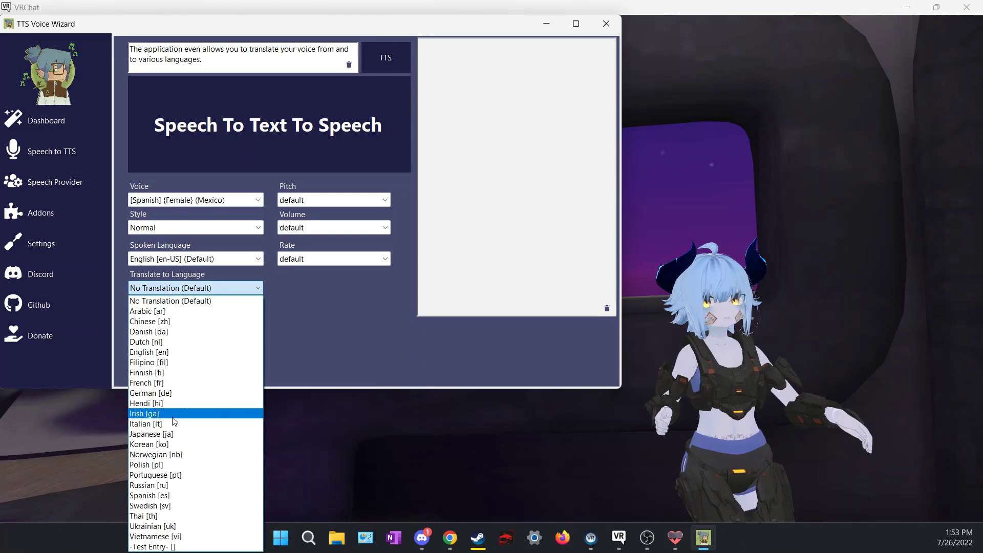
pyautogui.click(175, 496)
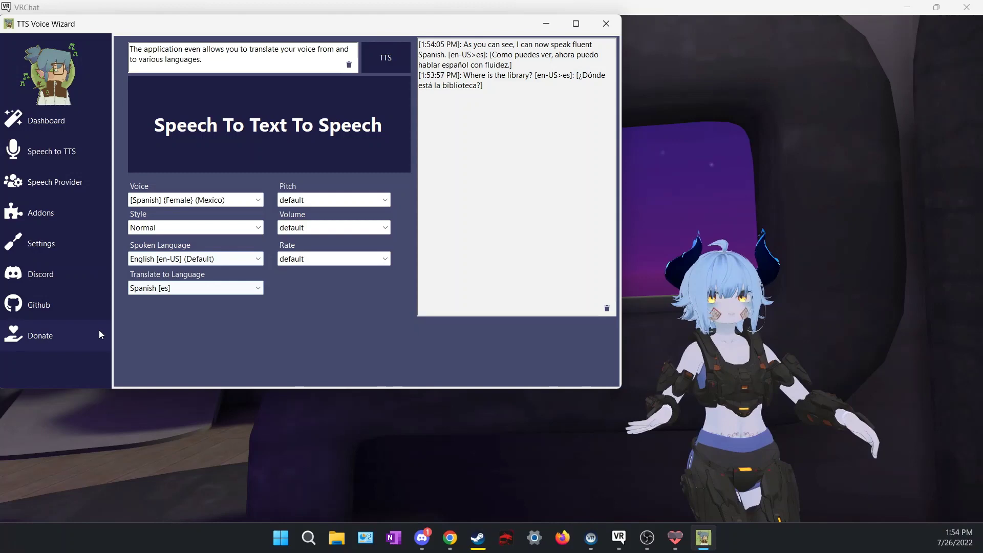
# Speak the line about the various settings, then bring up the Settings page.
pyautogui.click(349, 65)
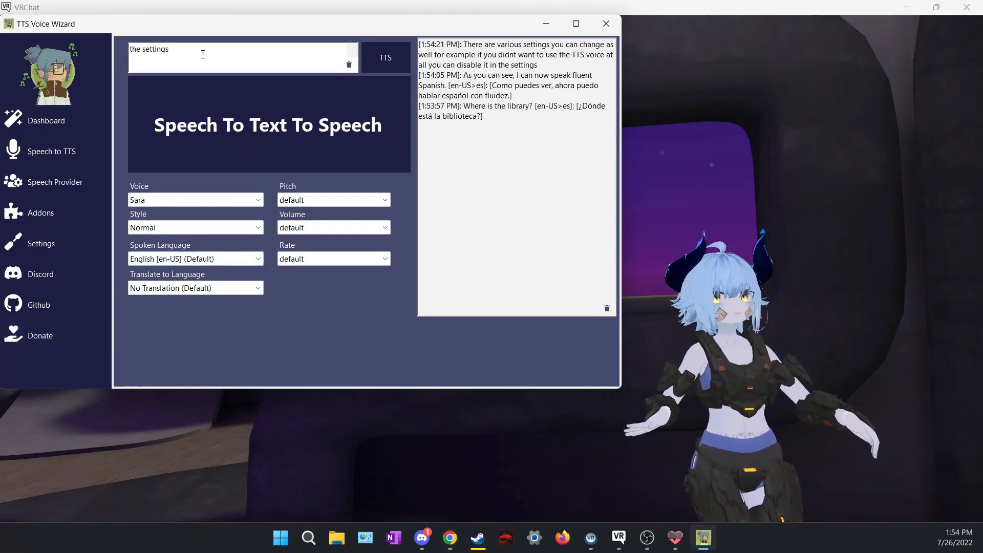
pyautogui.click(386, 46)
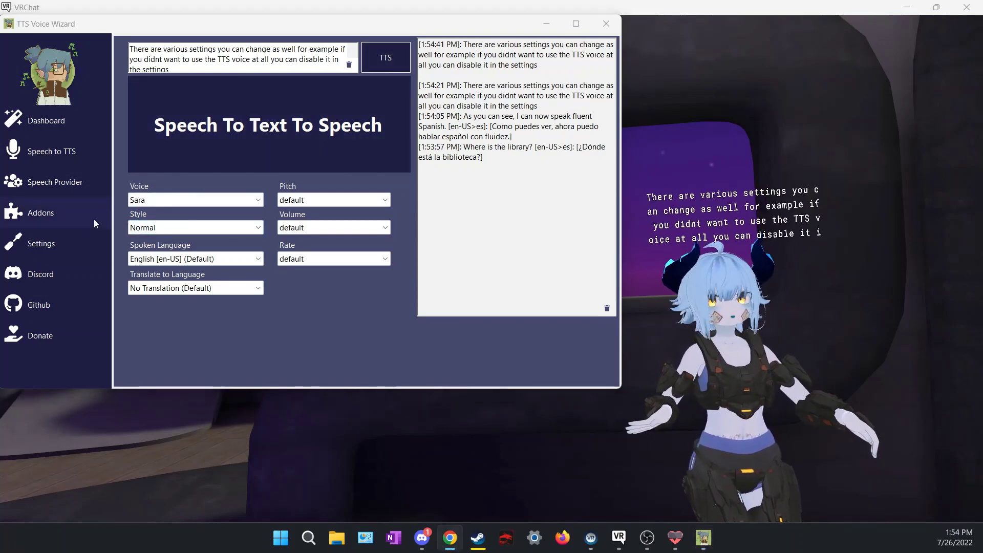
pyautogui.click(65, 245)
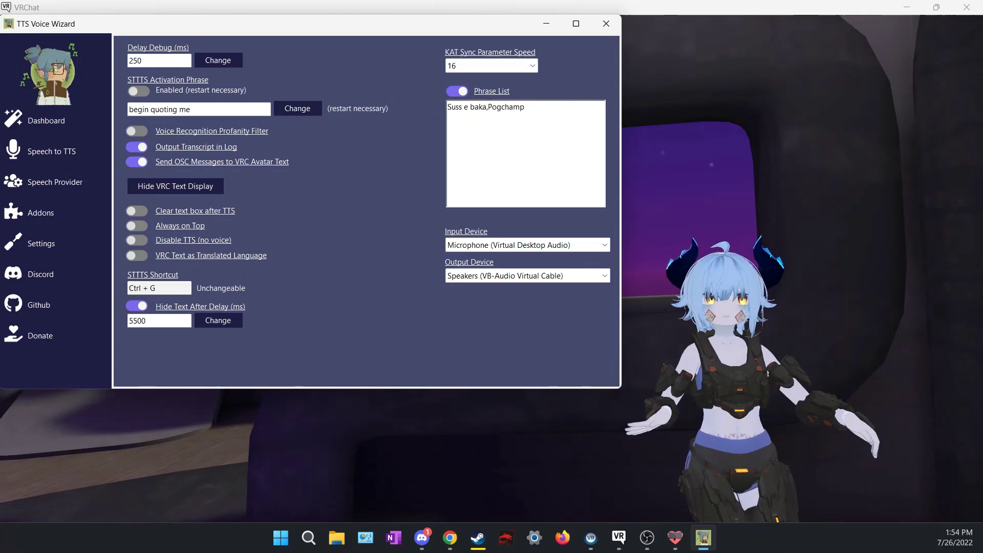
# Back on Speech to TTS, speak the phrase list sentence.
pyautogui.click(69, 161)
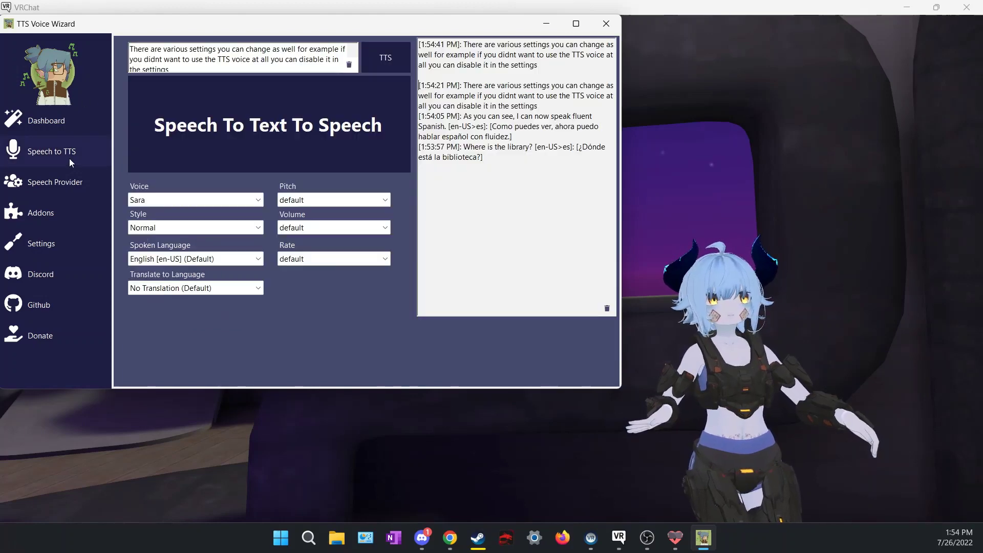
pyautogui.hotkey('alt', 'Tab')
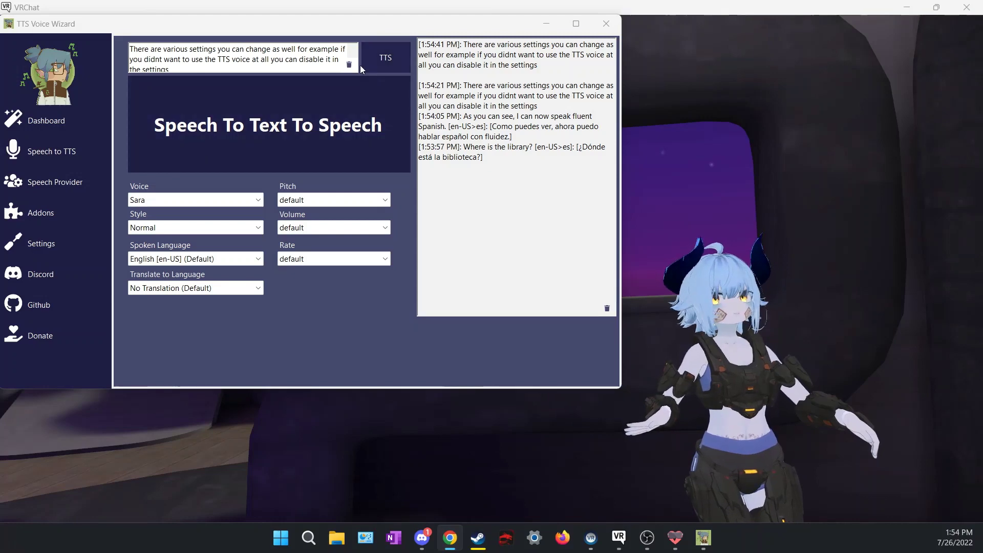
pyautogui.click(281, 61)
pyautogui.write("Phrase list feature allows you to say things that you wouldn't normally be able to say such as various GamerTags")
pyautogui.click(382, 57)
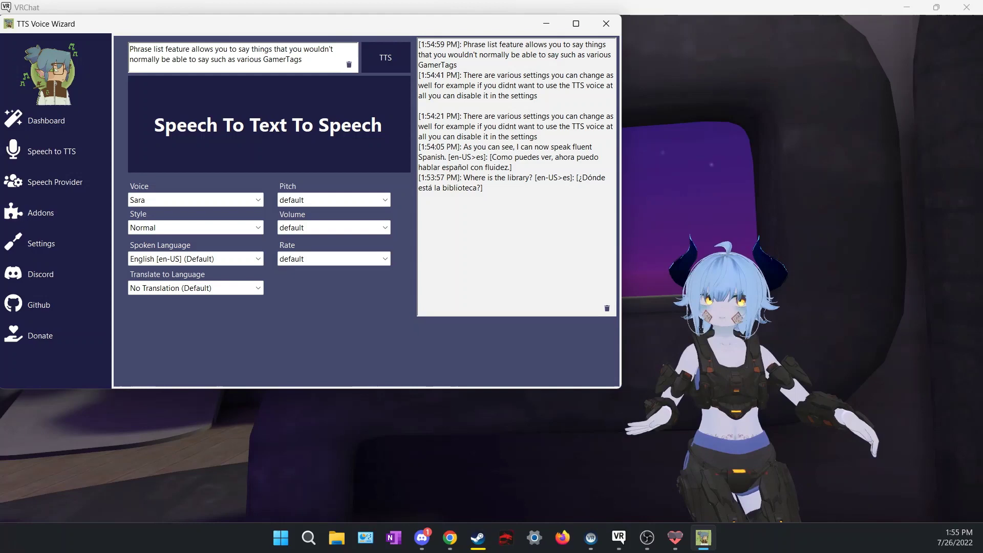
# Look through the Addons and Settings pages, then return to Speech to TTS.
pyautogui.click(57, 212)
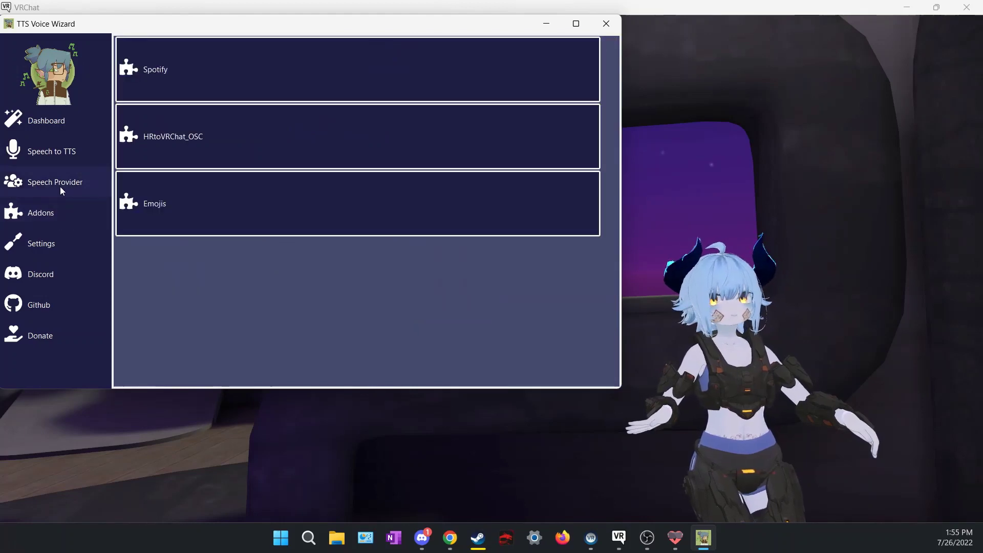
pyautogui.click(36, 245)
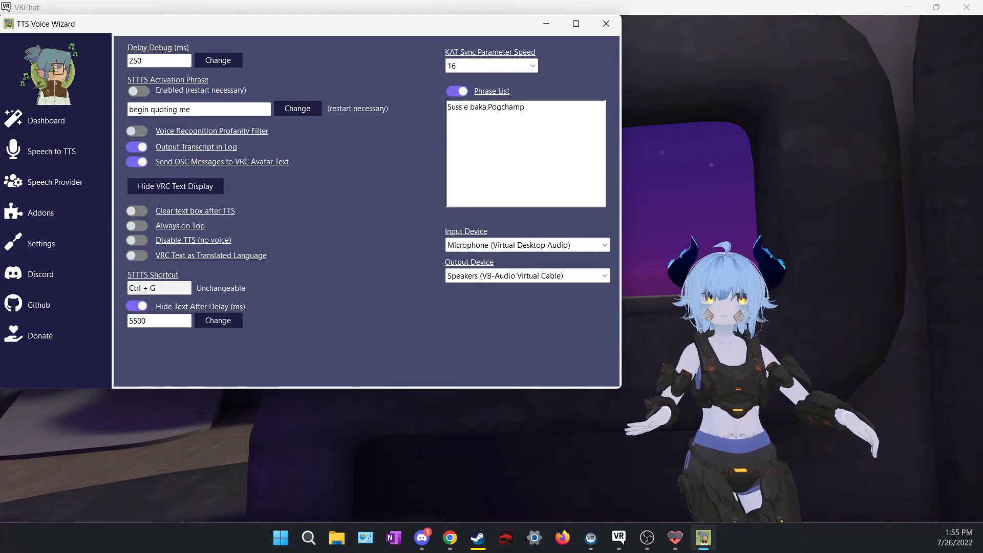
pyautogui.hotkey('alt', 'Tab')
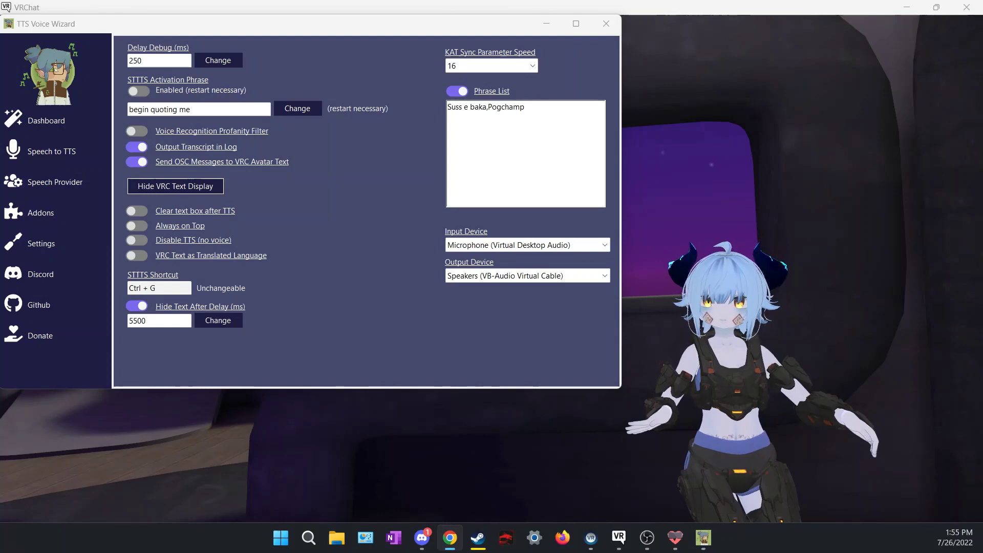
pyautogui.click(60, 157)
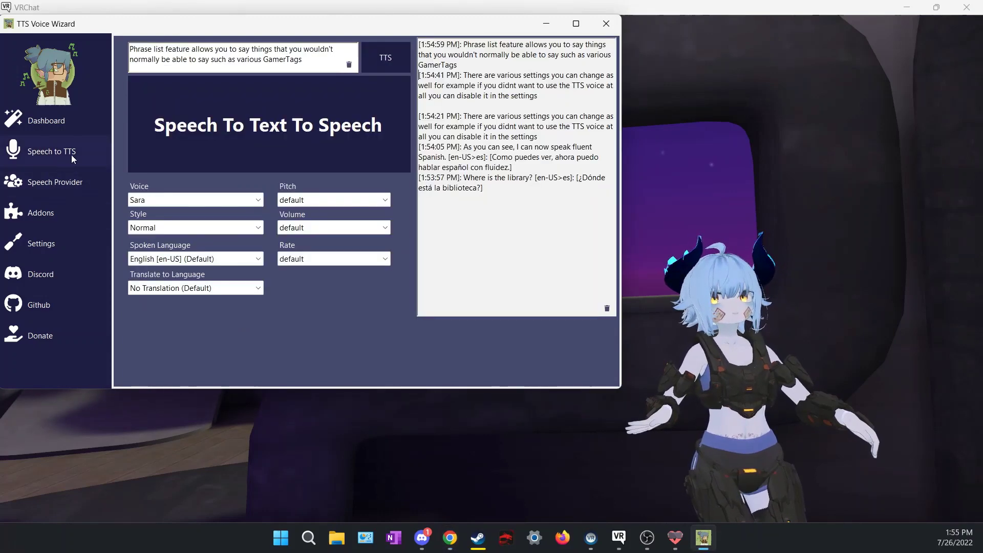
# Send the addon features sentence and browse the list of addons.
pyautogui.click(394, 60)
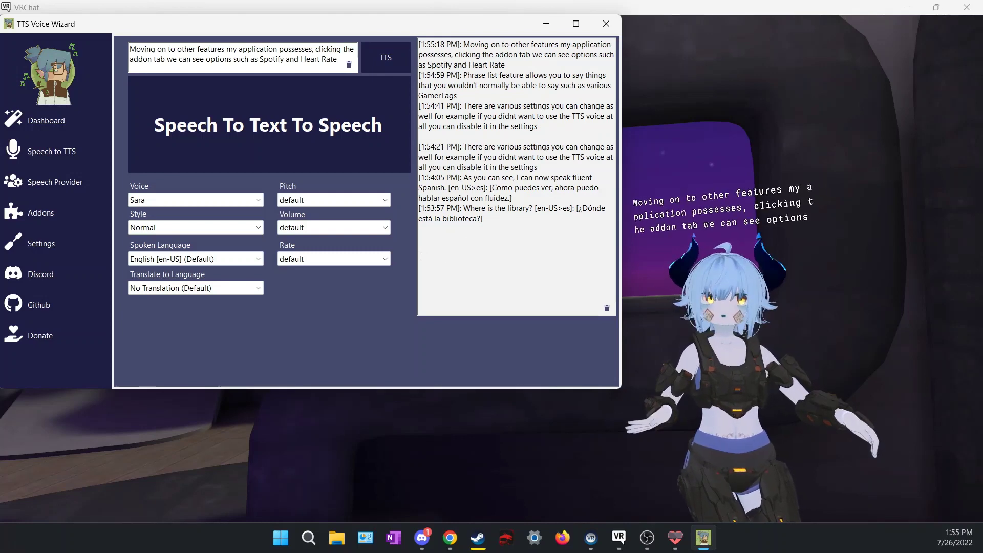
pyautogui.click(51, 214)
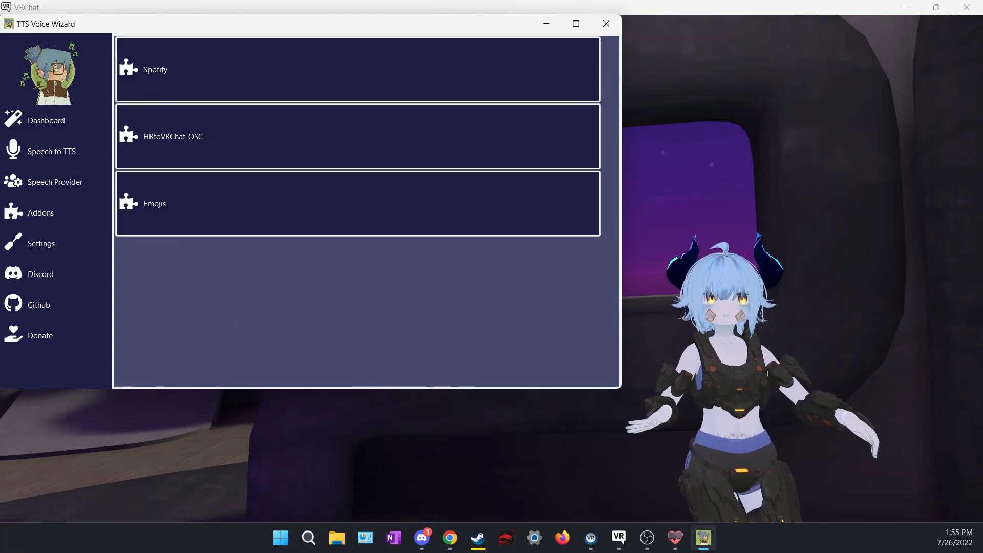
pyautogui.click(450, 538)
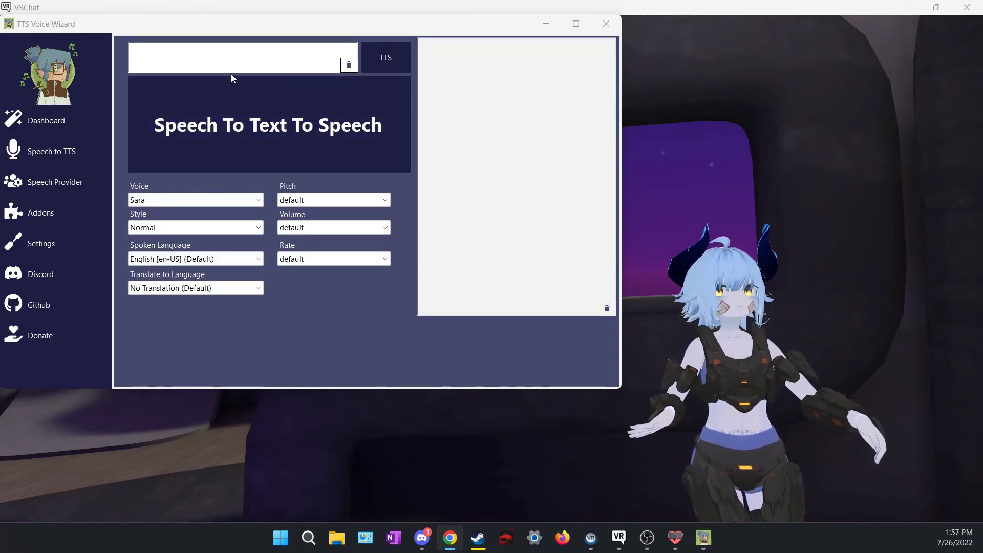
# Send the Heart Rate addon sentence to VRChat.
pyautogui.click(220, 66)
pyautogui.write('The Heart Rate addon is simply another way to output Tigersbloxeds heart rate app on your avatar in VRChat')
pyautogui.click(379, 55)
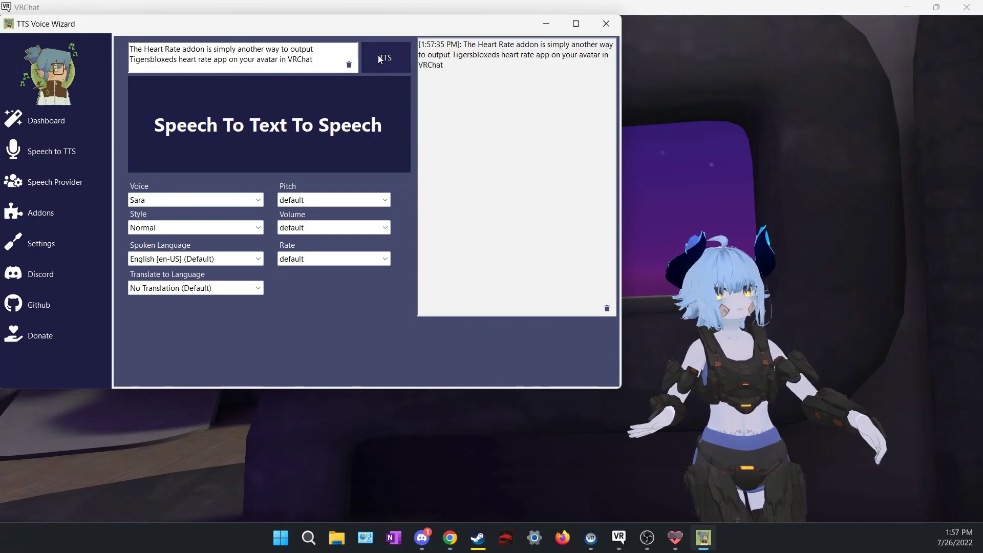
# Switch on Enable Heartrate in the HRtoVRChat_OSC addon.
pyautogui.click(53, 214)
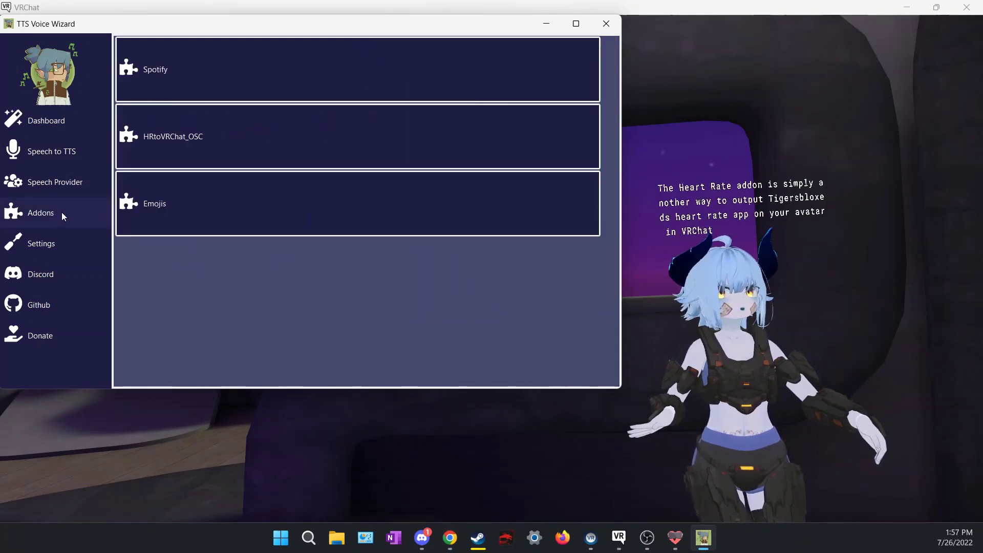
pyautogui.click(285, 144)
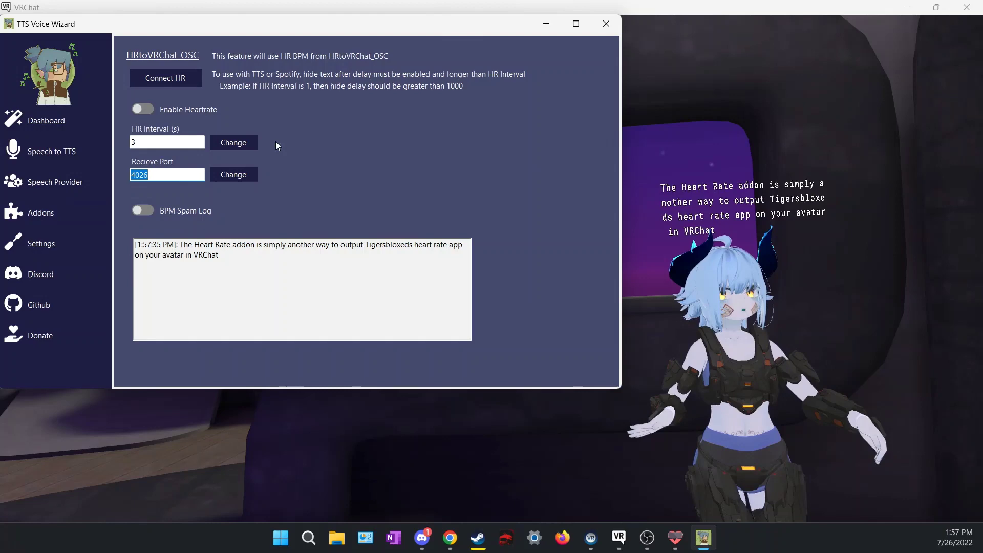
pyautogui.click(138, 112)
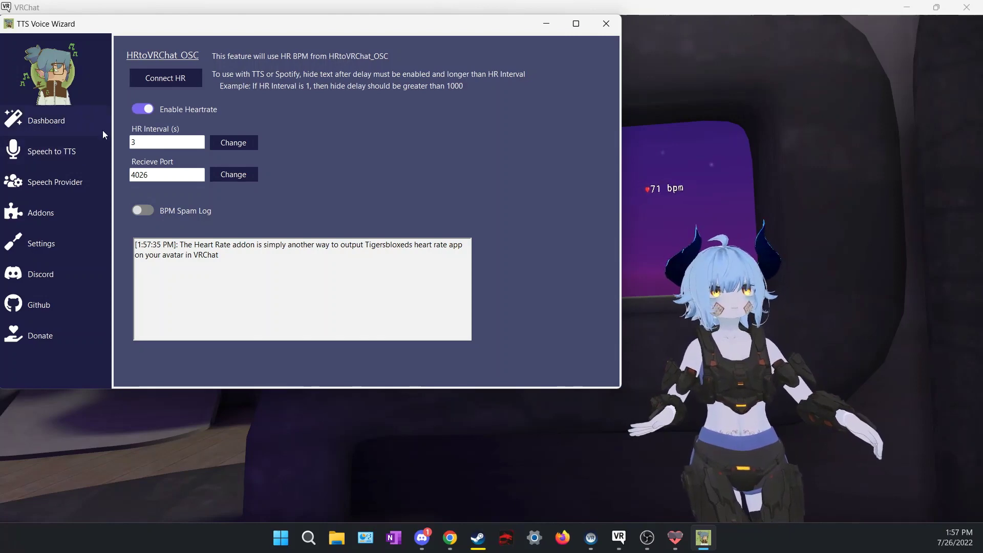
# From Speech to TTS, send the 'github linked in the description' line, then empty the box.
pyautogui.click(69, 150)
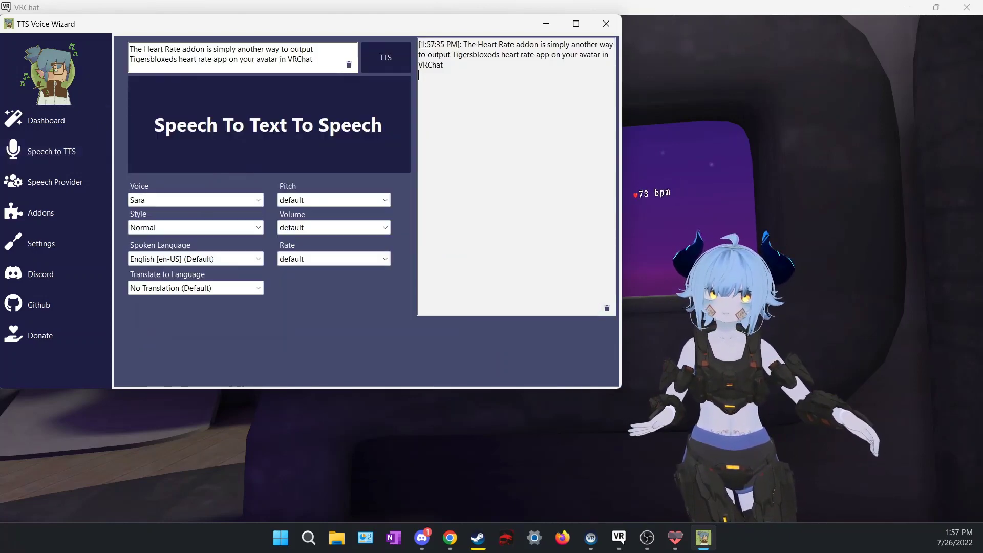
pyautogui.hotkey('alt', 'Tab')
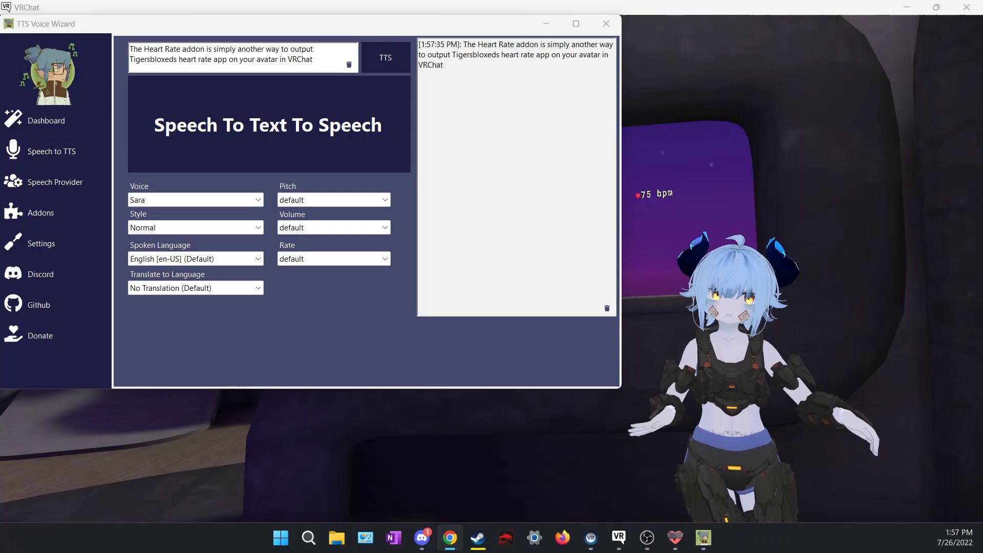
pyautogui.click(350, 64)
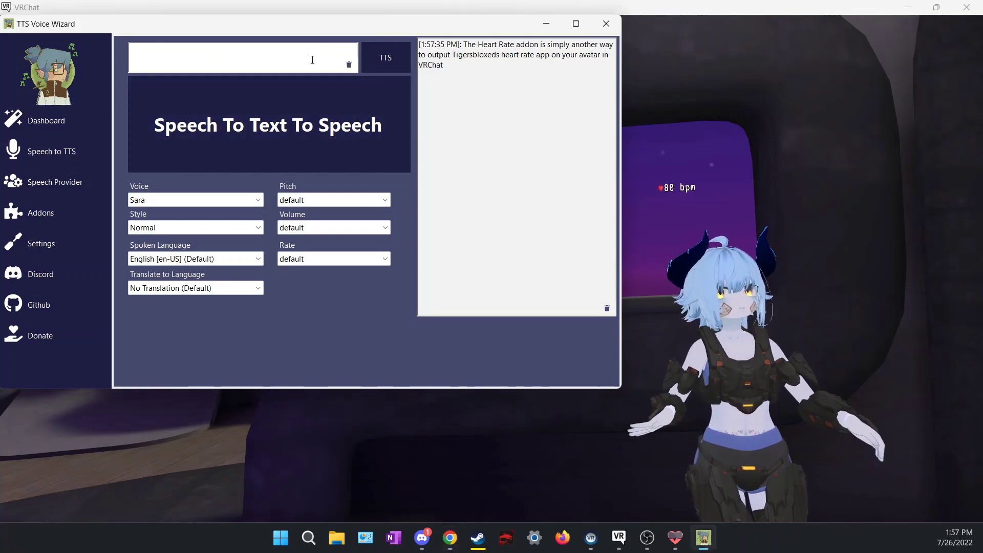
pyautogui.click(304, 60)
pyautogui.write('Their github will also be linked in the description')
pyautogui.click(382, 56)
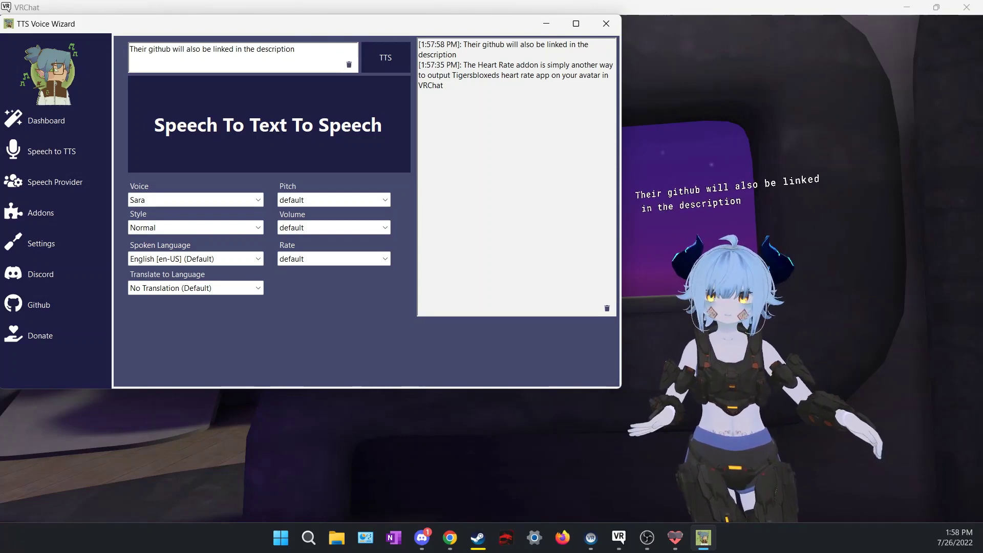
pyautogui.hotkey('alt', 'Tab')
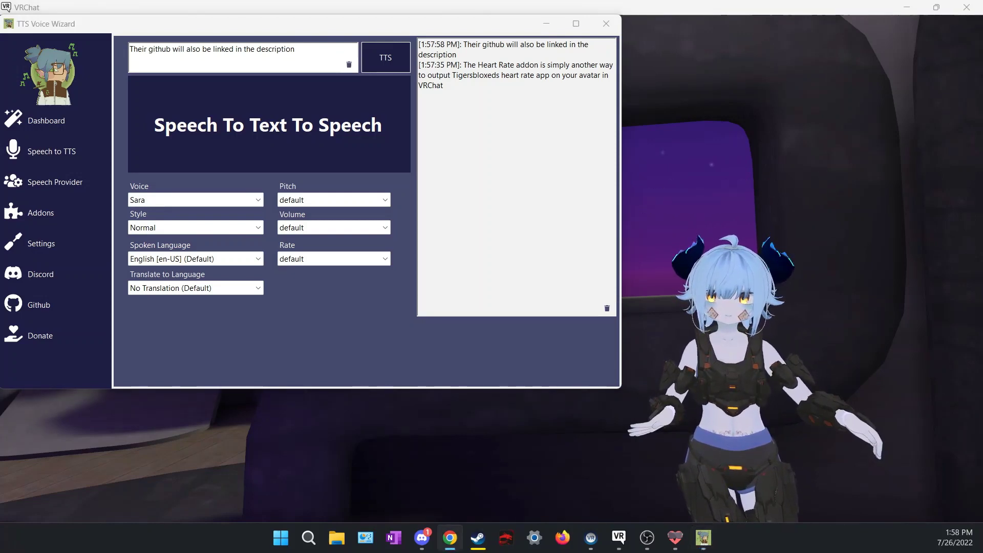
pyautogui.click(349, 64)
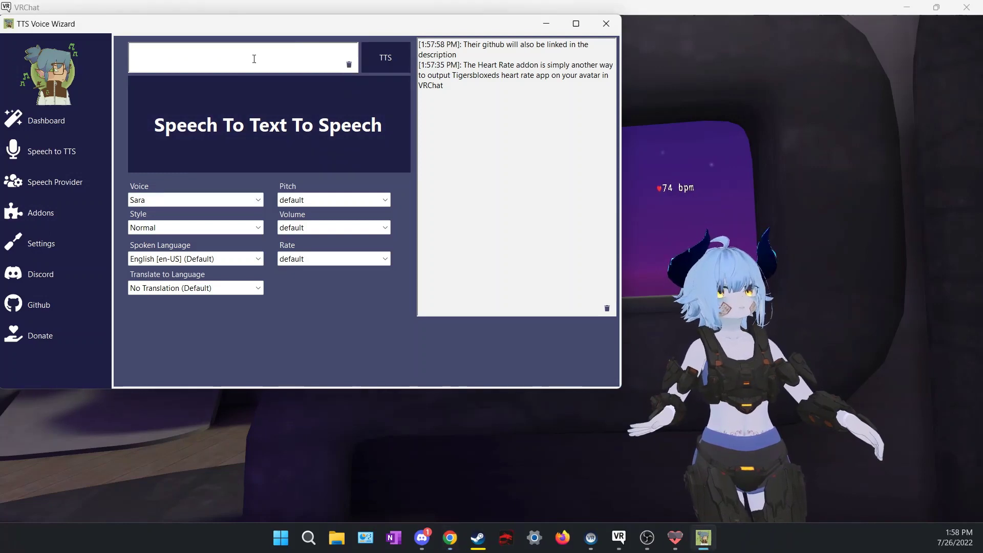
# Send the Emoji feature sentence to VRChat, then clear the message box for the next line.
pyautogui.write('The Emoji feature is not completely fleshed out but allows for unused symbols to be converted into emojis or images')
pyautogui.click(379, 51)
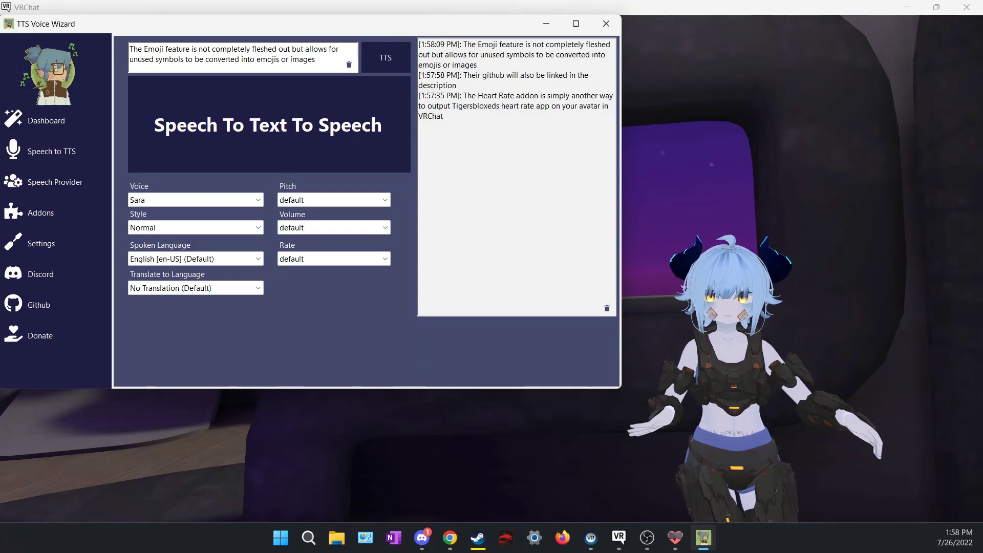
pyautogui.click(450, 538)
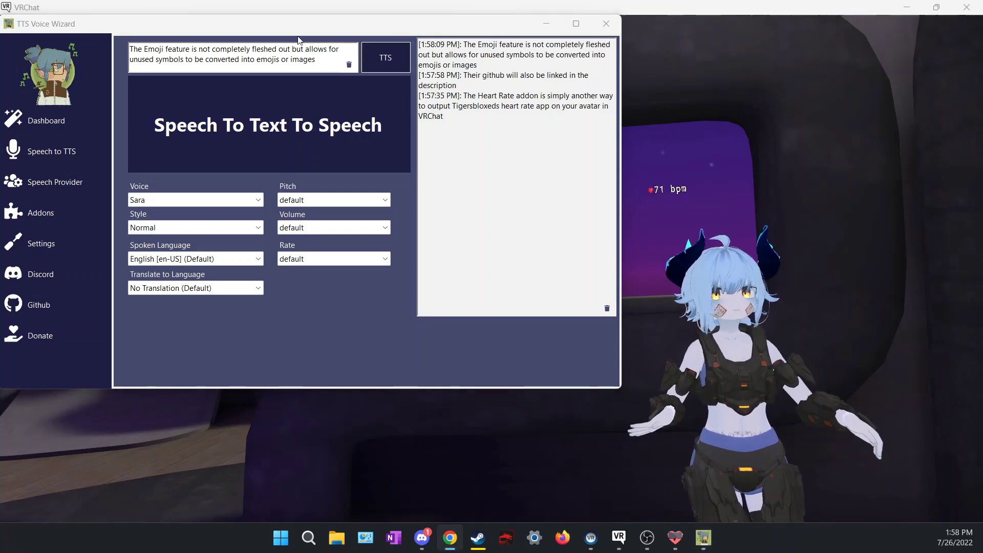
pyautogui.click(386, 58)
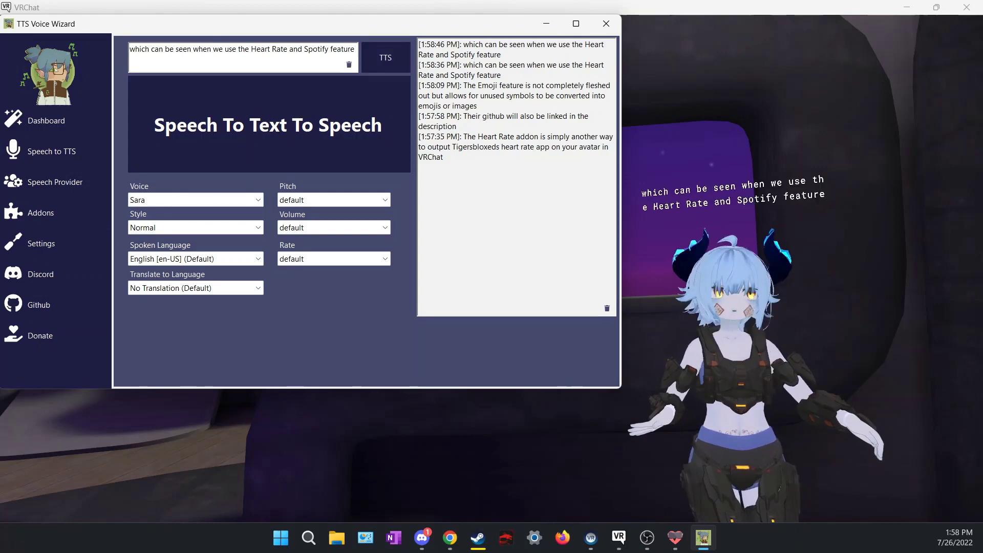
pyautogui.hotkey('alt', 'Tab')
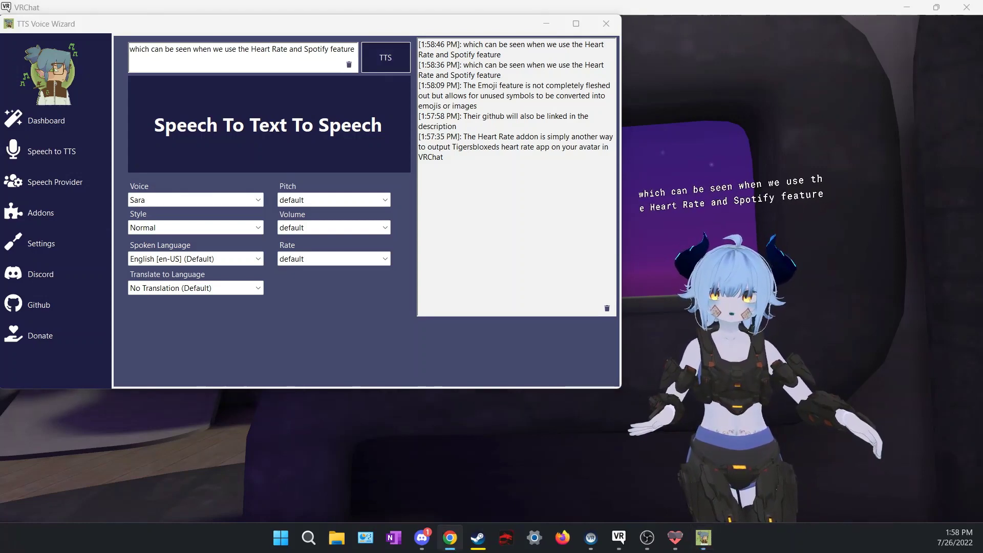
pyautogui.click(349, 64)
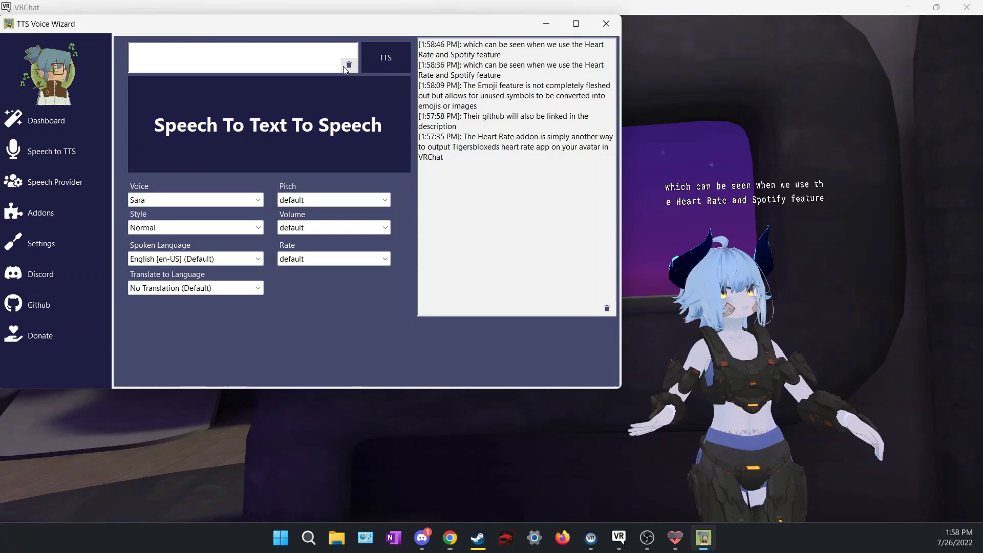
# Send the Spotify feature sentence to VRChat so the 'Now listening to After Party' line gets logged.
pyautogui.write('The Spotify Feature allows you to let everyone know what you are vibing to, I will demonstrate that now')
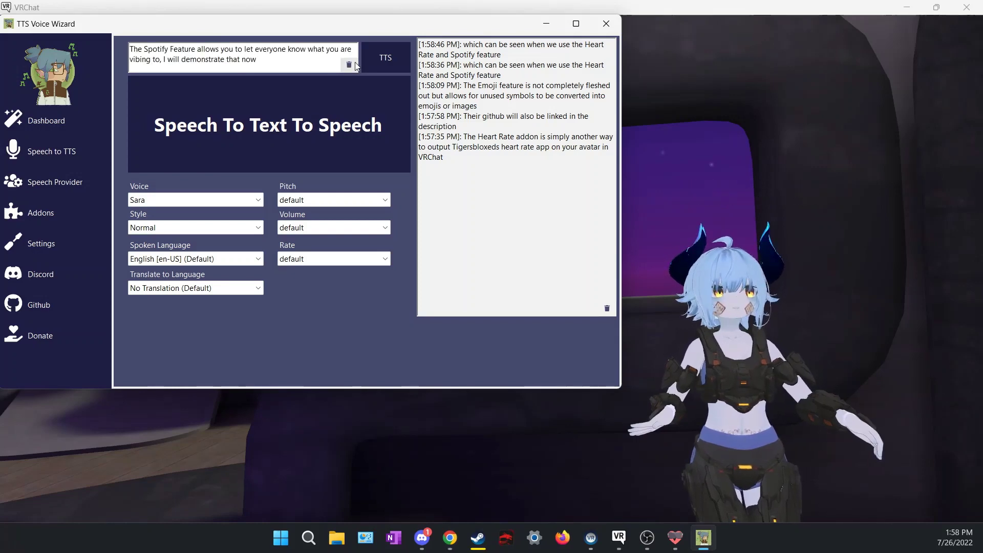
pyautogui.click(394, 58)
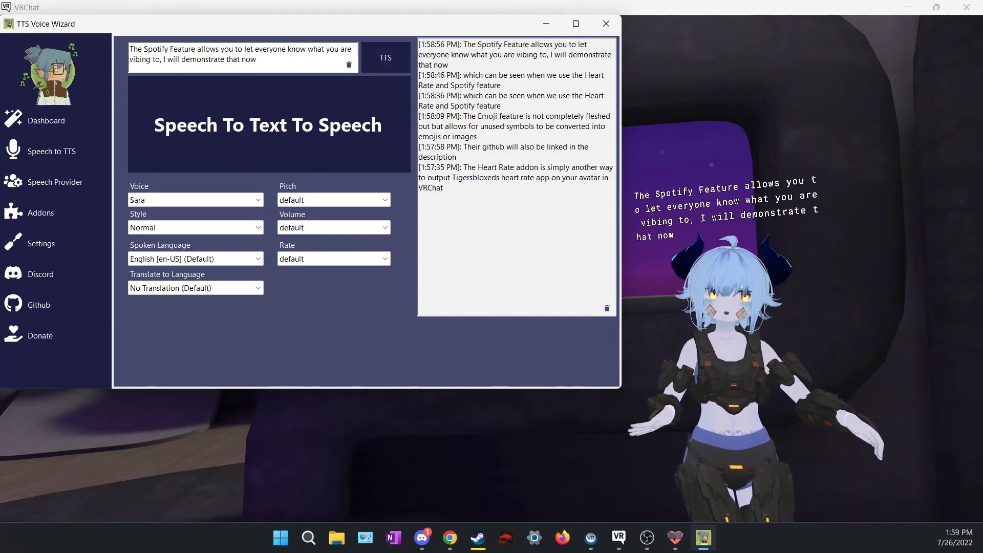
pyautogui.hotkey('alt', 'Tab')
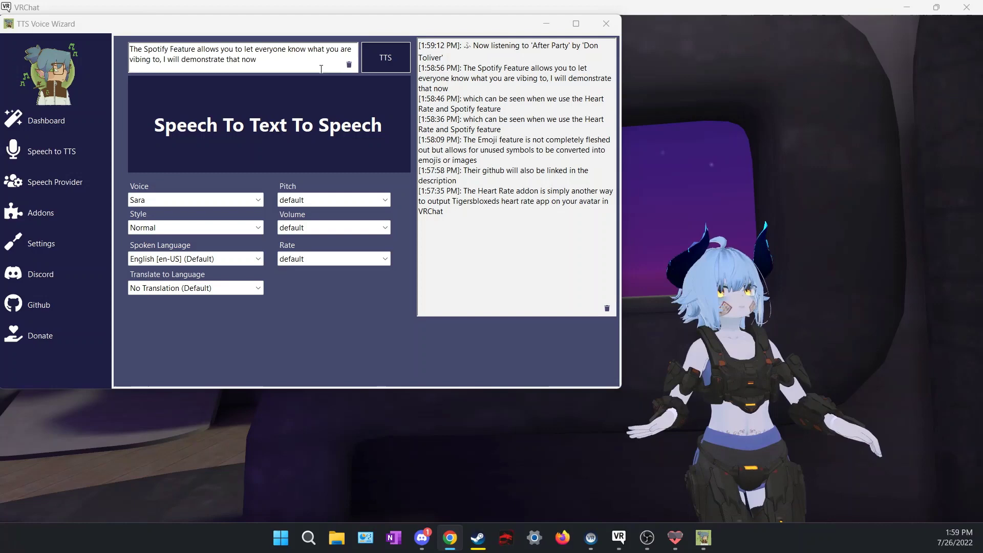
# Send the sentence teasing the mysterious Donate button to VRChat.
pyautogui.click(349, 64)
pyautogui.write("The last button I didn't talk about is the mysterious Donate button")
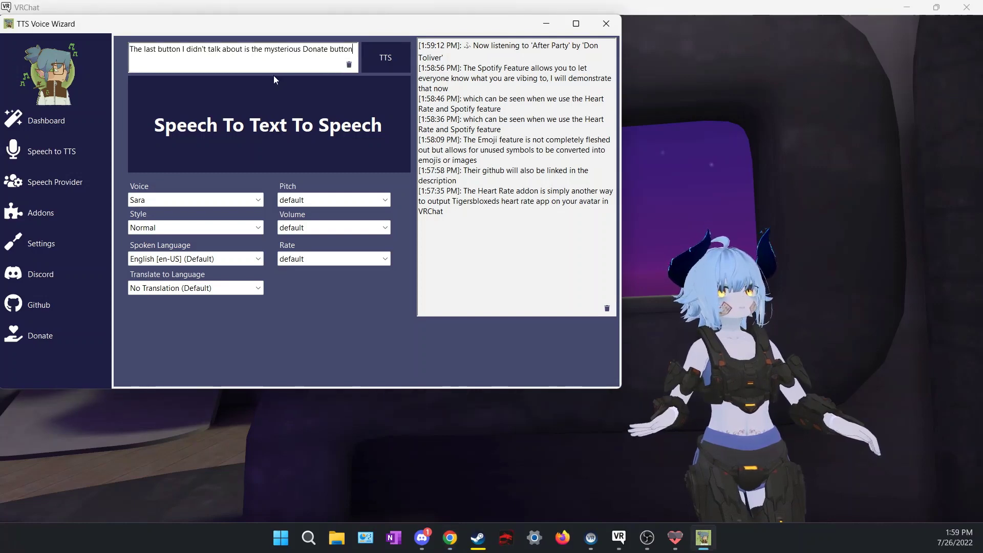
pyautogui.click(392, 54)
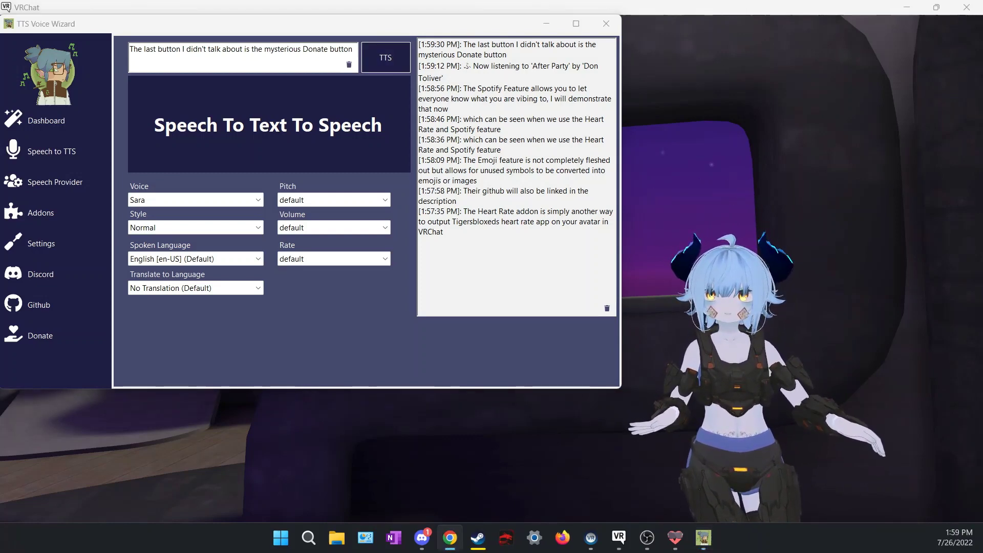
# Send the sentence inviting viewers to click the Donate button themselves to VRChat.
pyautogui.click(348, 64)
pyautogui.click(303, 63)
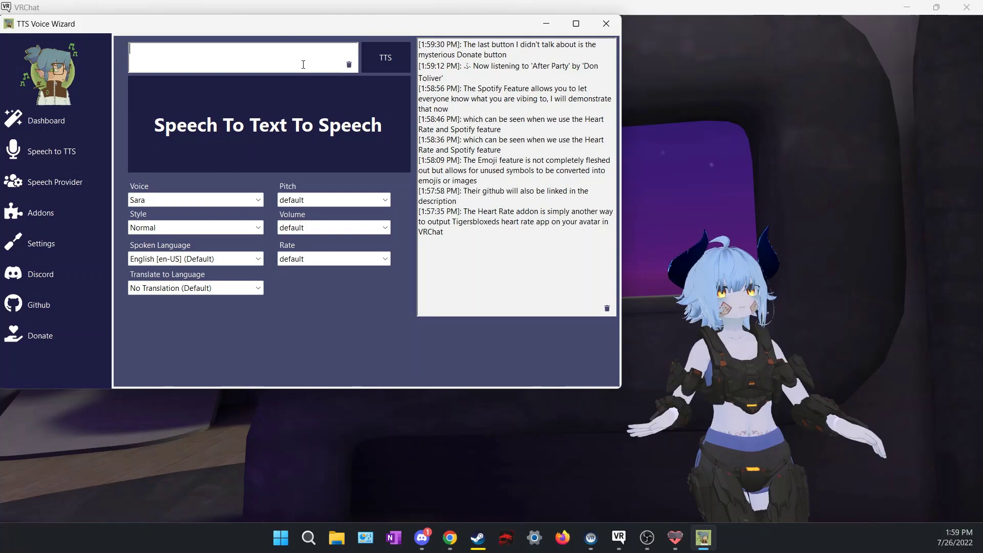
pyautogui.write('I guess you guys will have to click it for yourself to see where it takes you!')
pyautogui.click(390, 59)
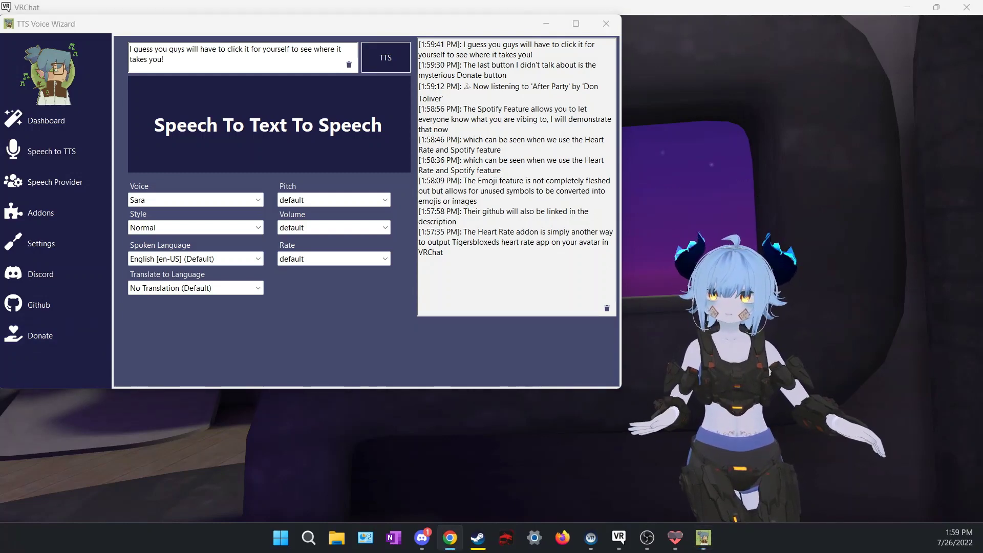
# Send the closing thank-you line pointing viewers to the Discord server to VRChat.
pyautogui.click(343, 70)
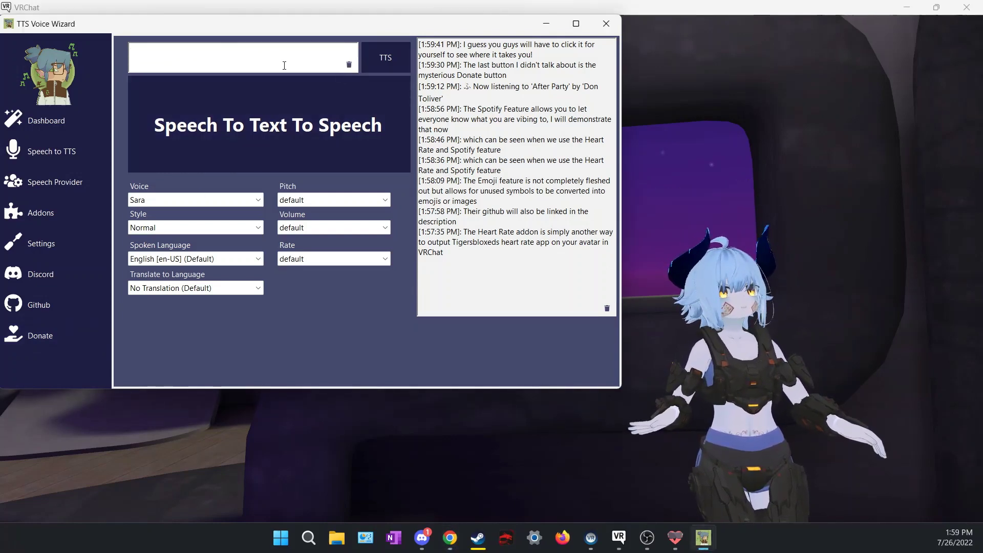
pyautogui.click(283, 64)
pyautogui.write('Thank you for watching and again if you have any questions ask them in the discord server linked below')
pyautogui.click(383, 57)
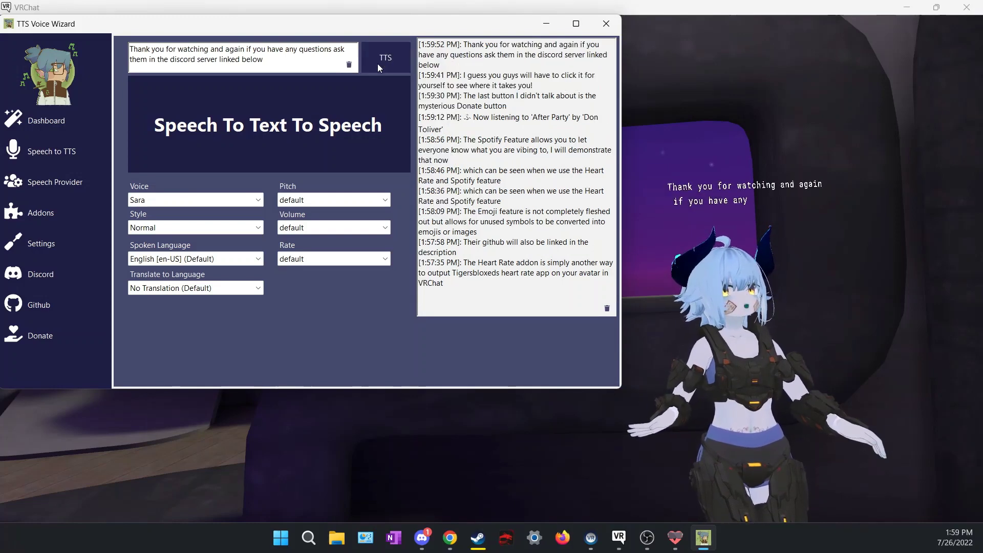